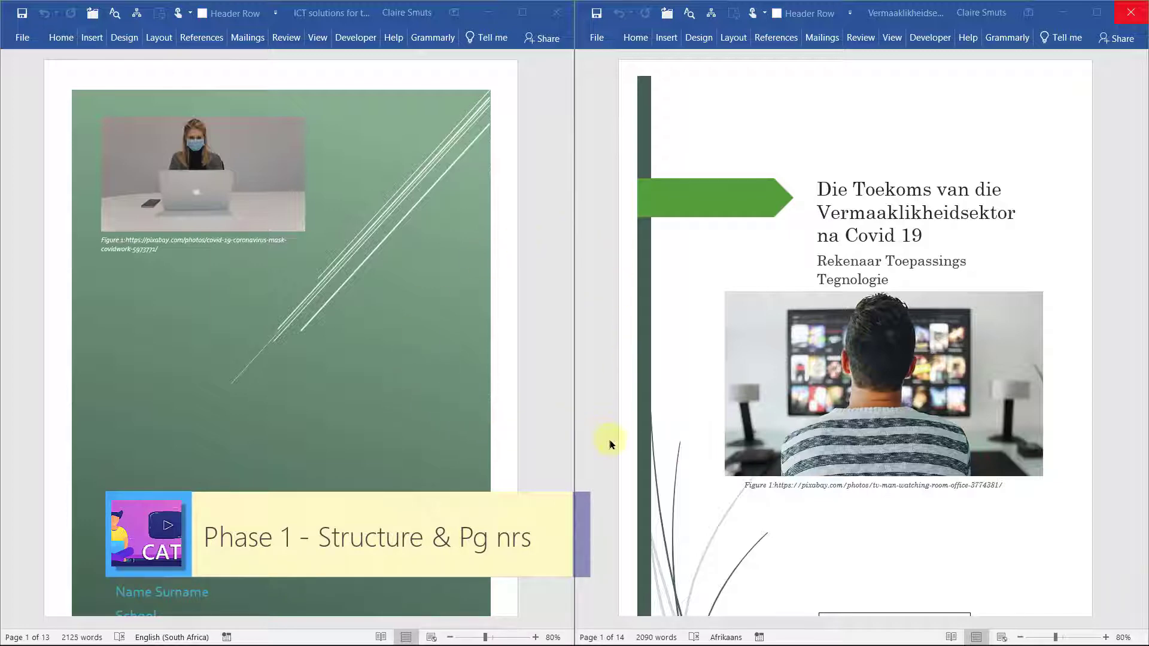
Scroll both synchronized English and Afrikaans reports from the covers to the page 5 folder-structure diagram.
scroll(611, 443, down, 2)
scroll(587, 384, down, 7)
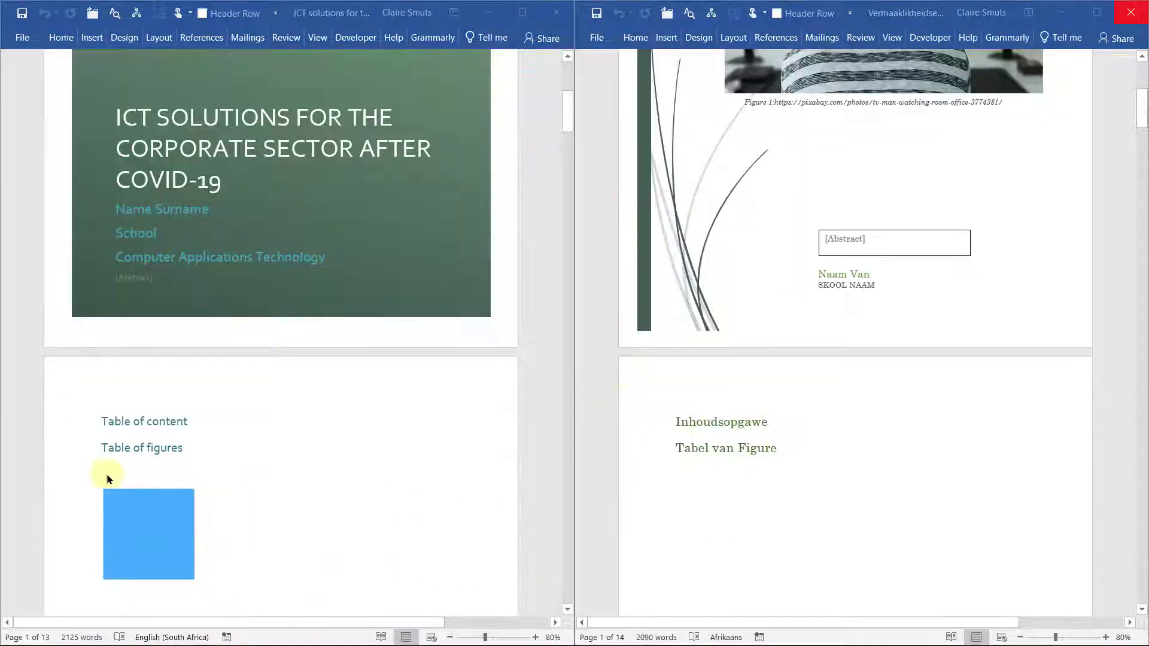
scroll(755, 474, down, 3)
scroll(755, 474, down, 10)
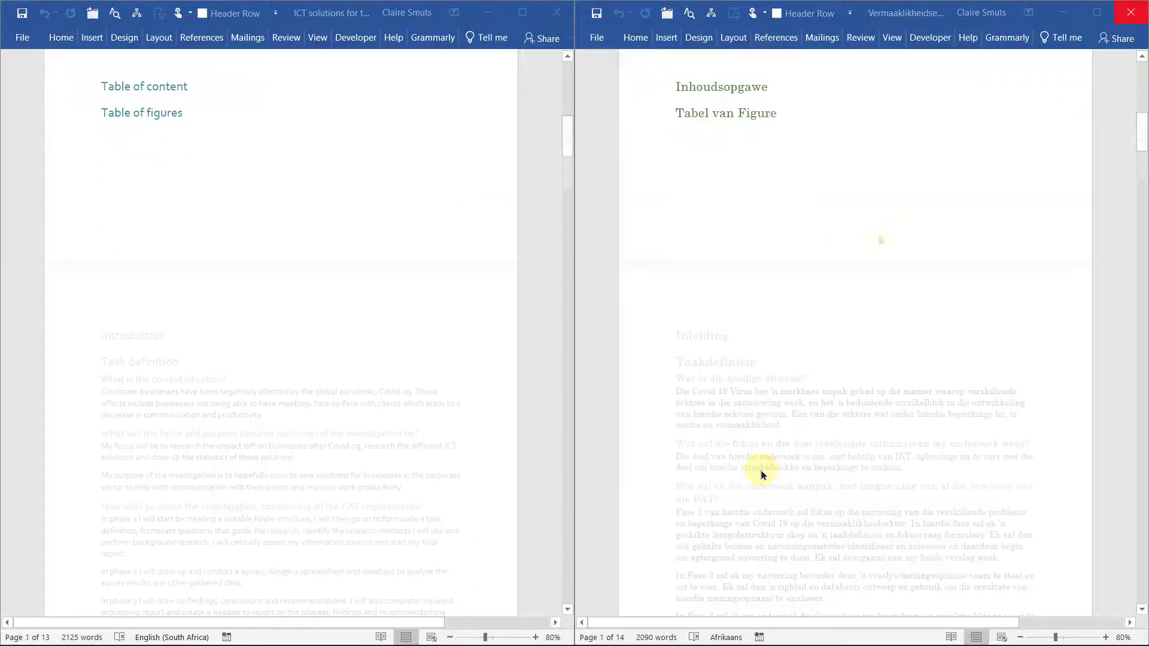
scroll(500, 364, down, 10)
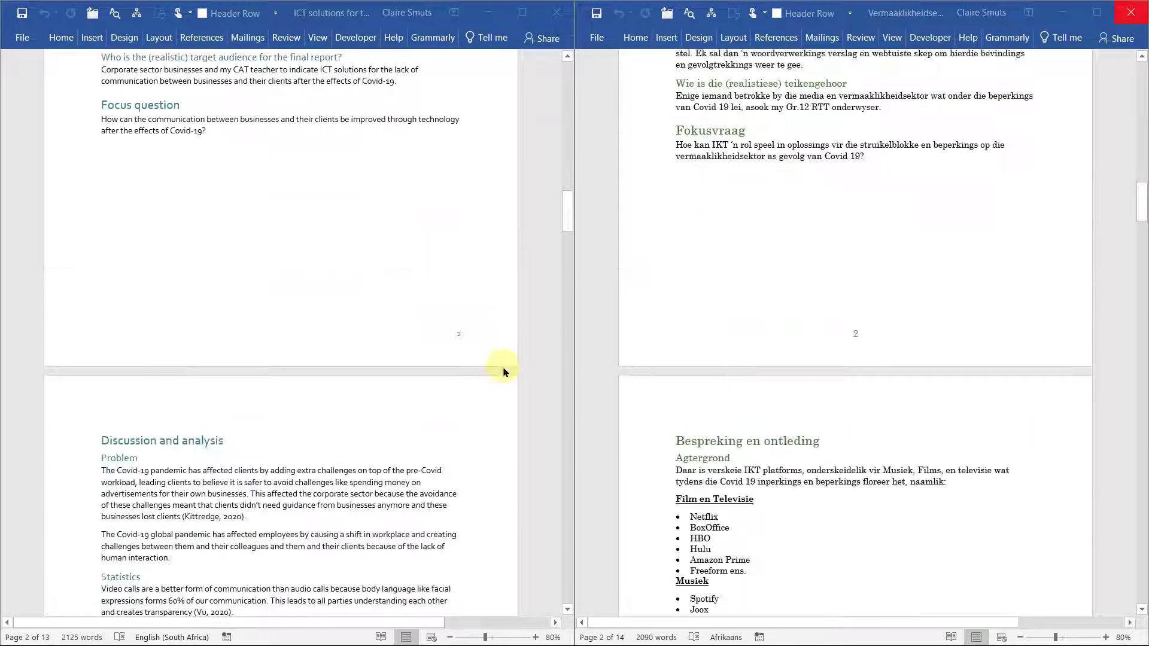
scroll(500, 335, down, 8)
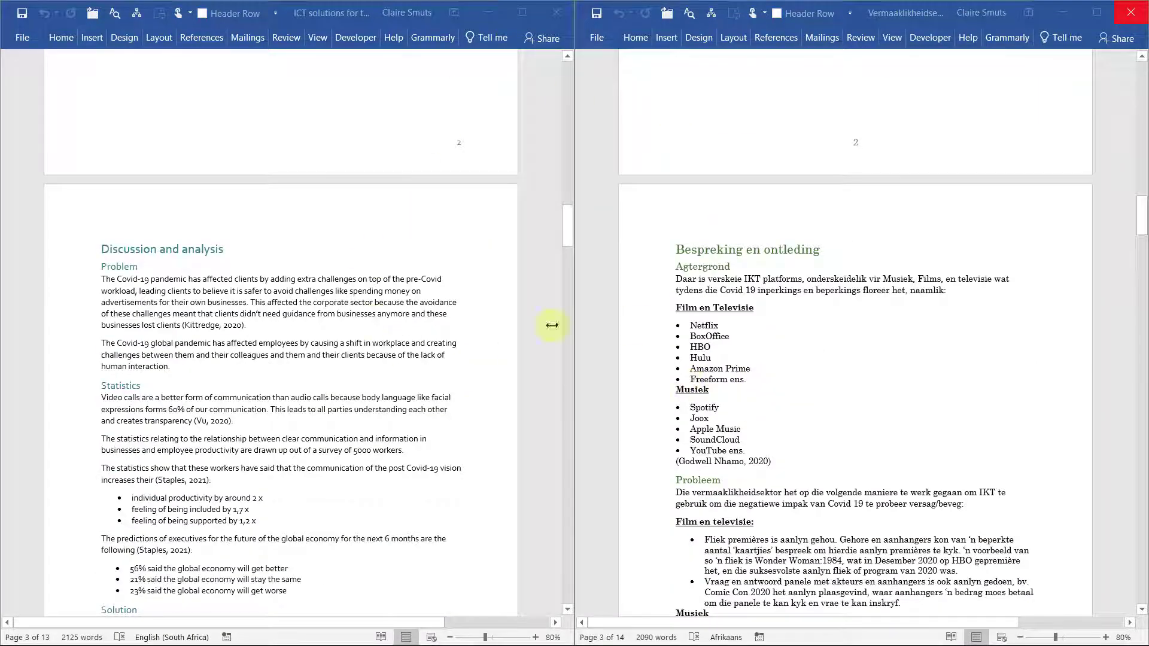
scroll(489, 396, down, 3)
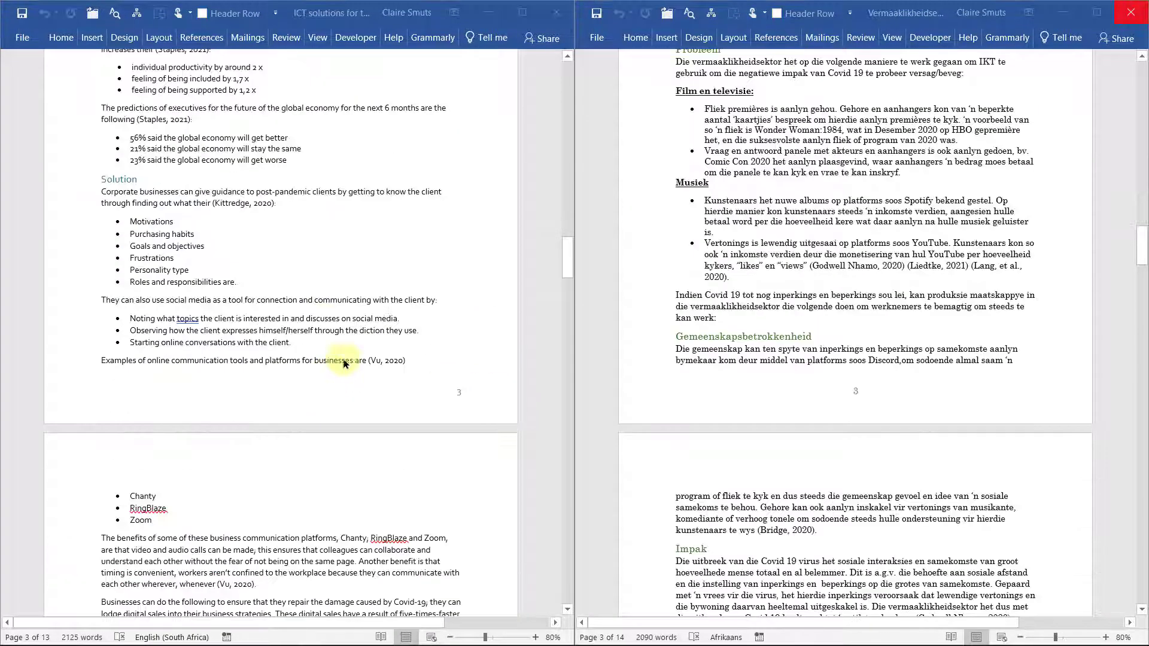
scroll(906, 368, down, 2)
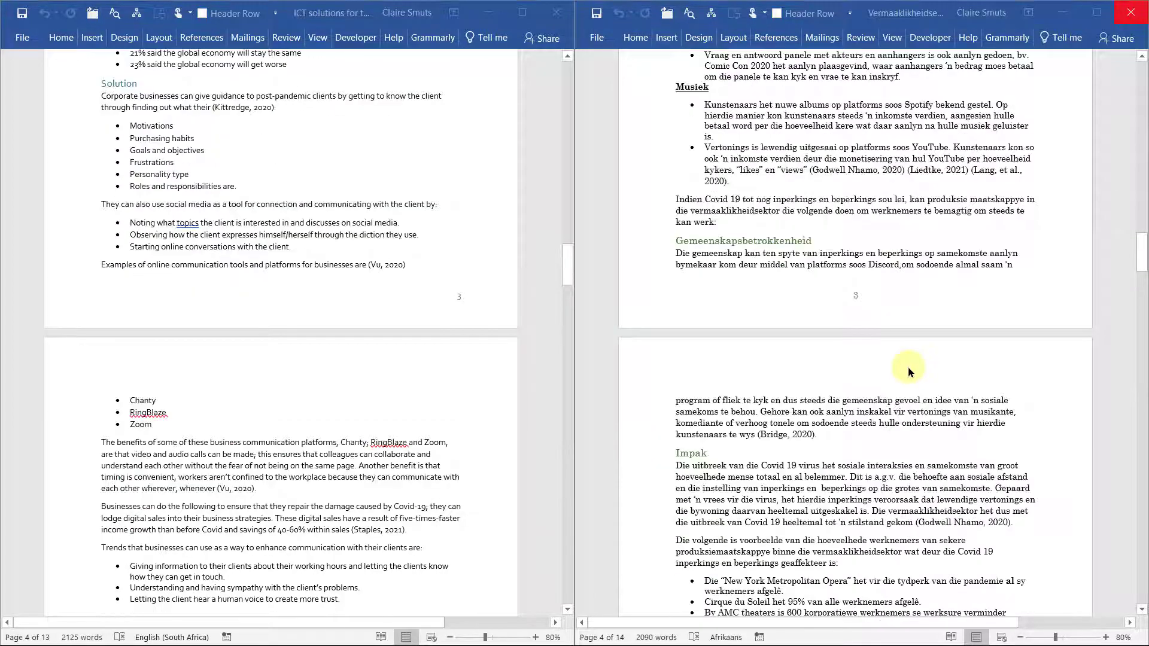
scroll(907, 368, down, 9)
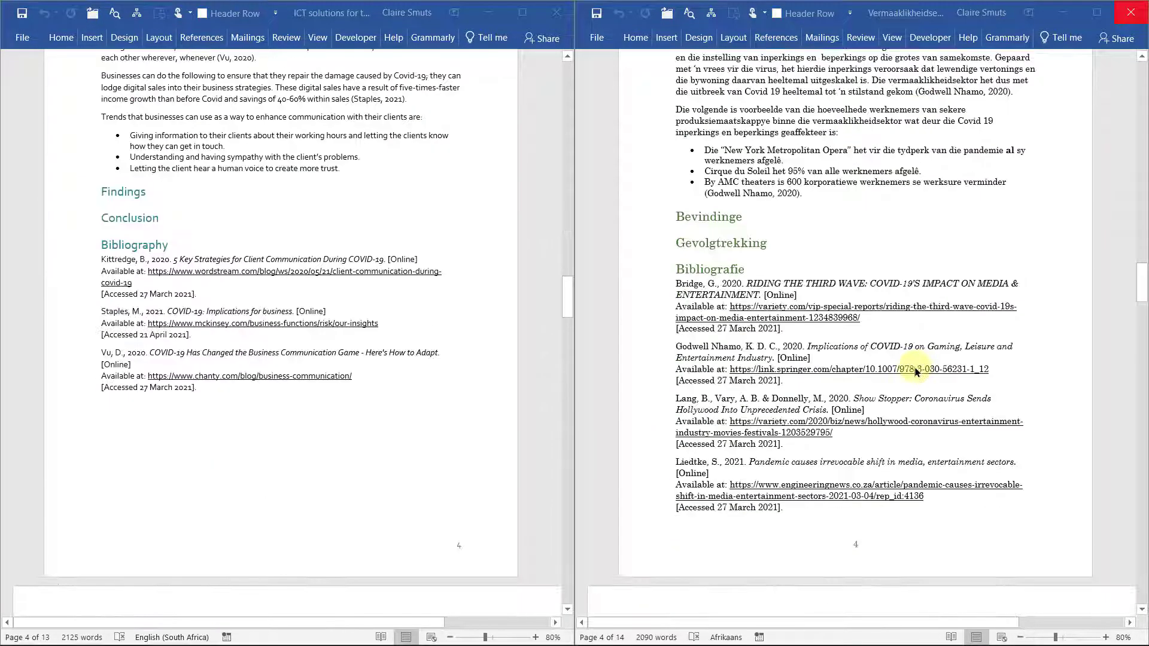
scroll(228, 377, down, 2)
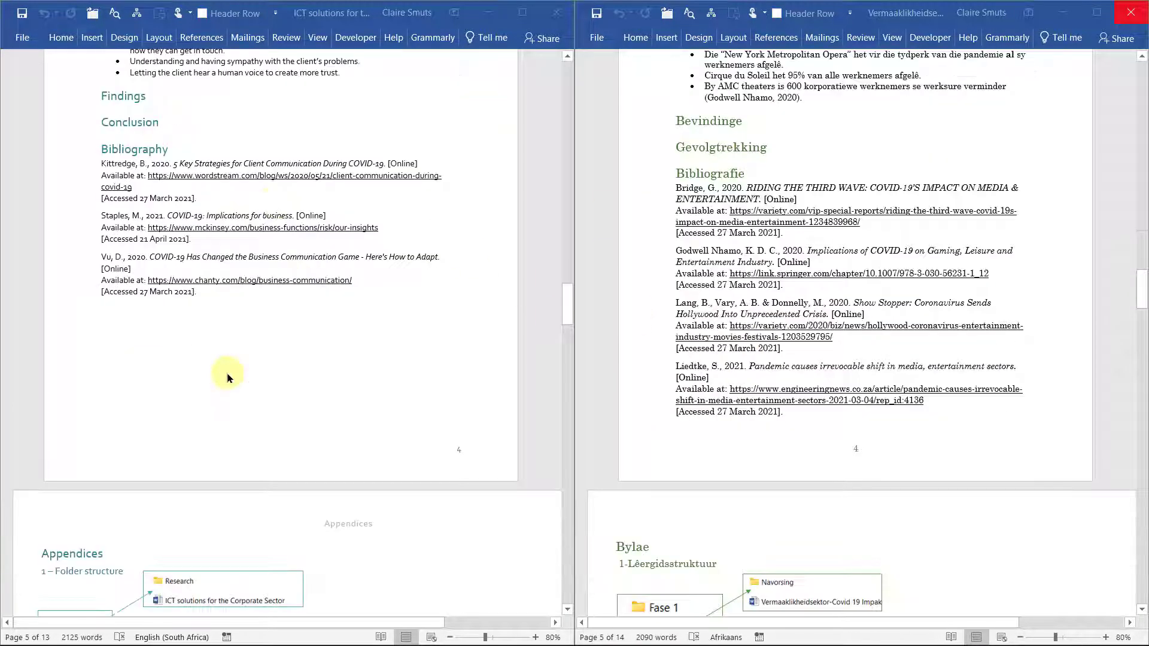
scroll(226, 372, down, 2)
scroll(904, 476, down, 1)
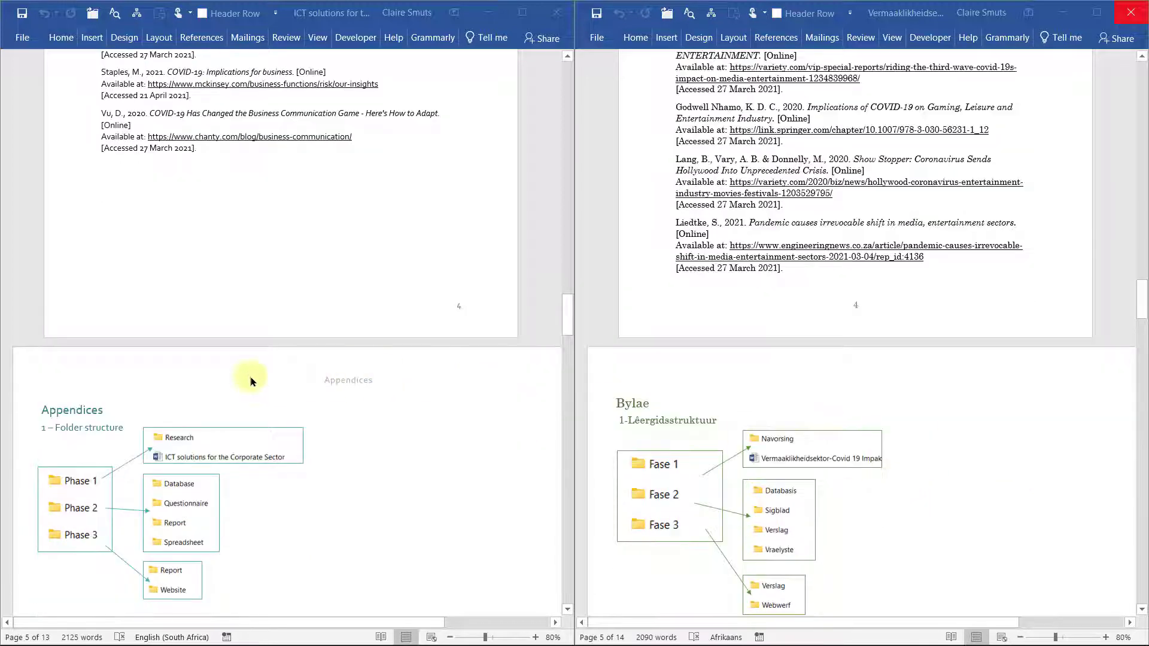
Zoom both reports out to 60% and review the Layout Orientation and Margins options.
click(450, 637)
click(450, 638)
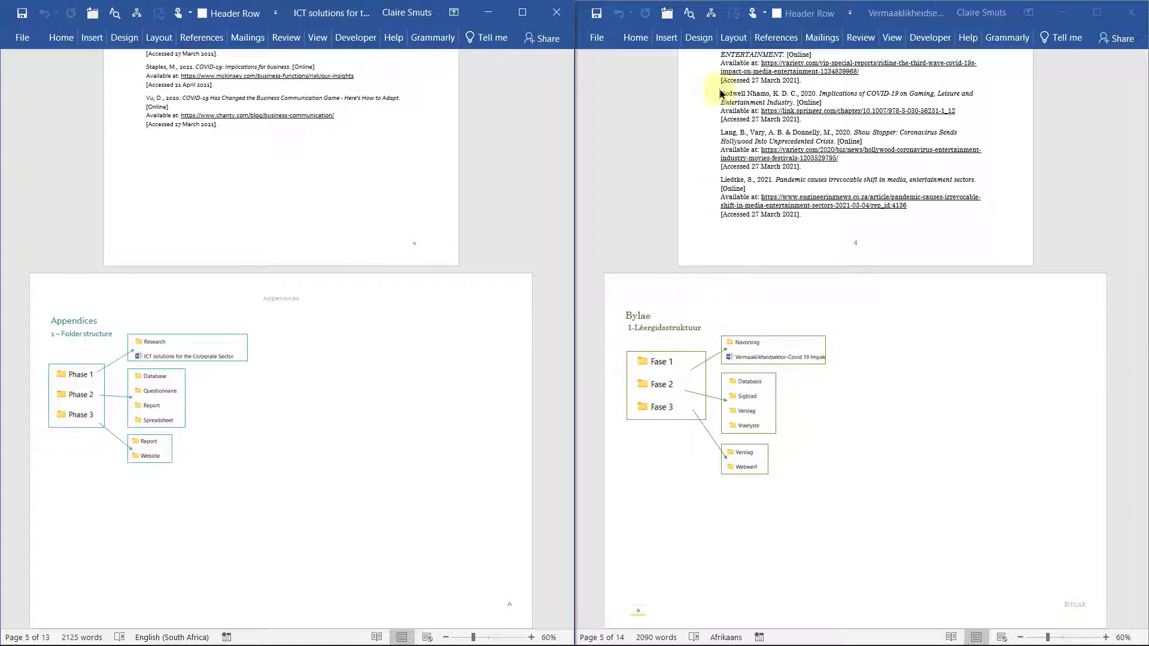
click(733, 43)
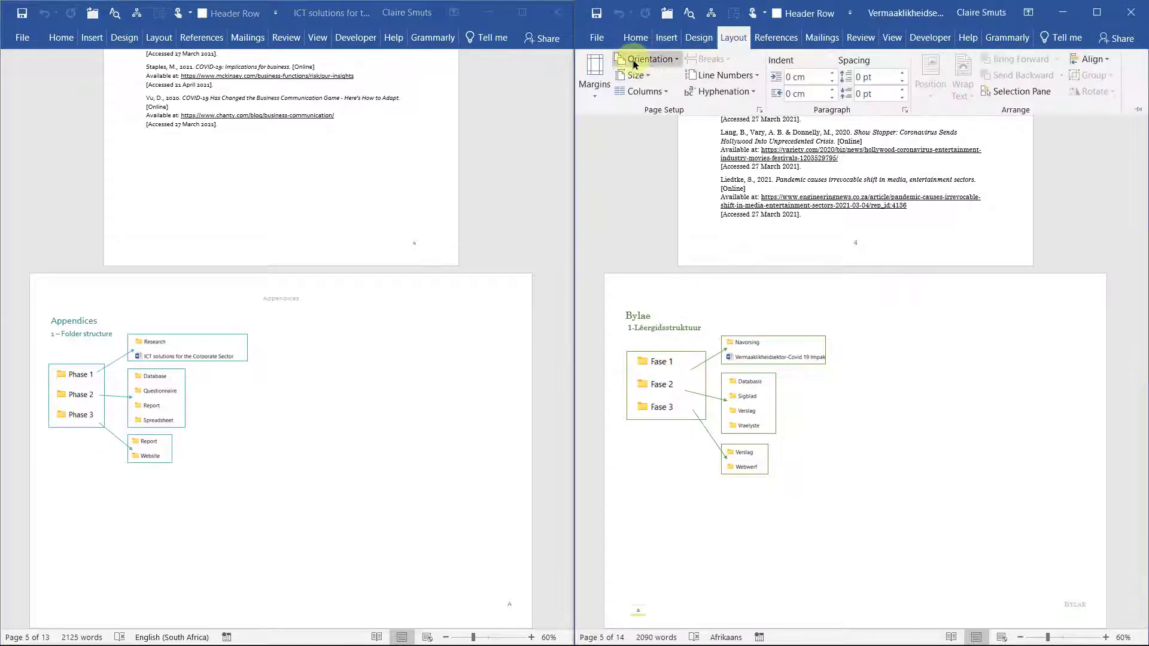
click(635, 60)
click(634, 59)
click(595, 84)
click(595, 93)
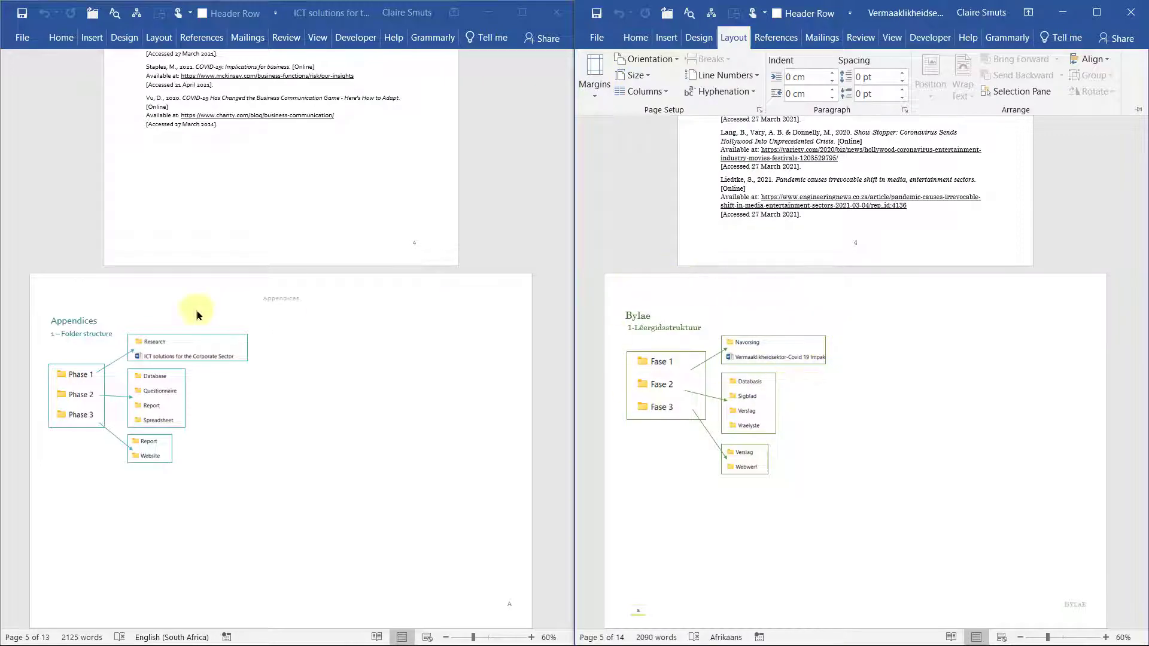
Scroll through the appendix source tables down to the learner Declaration page.
scroll(231, 403, down, 10)
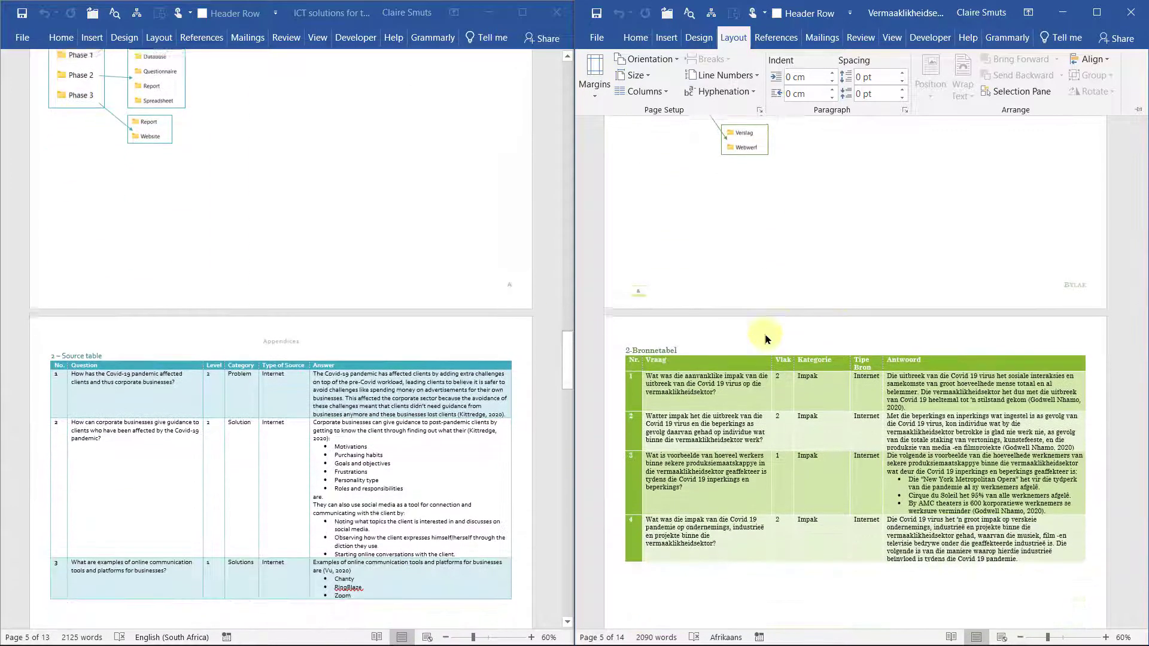
scroll(46, 385, down, 12)
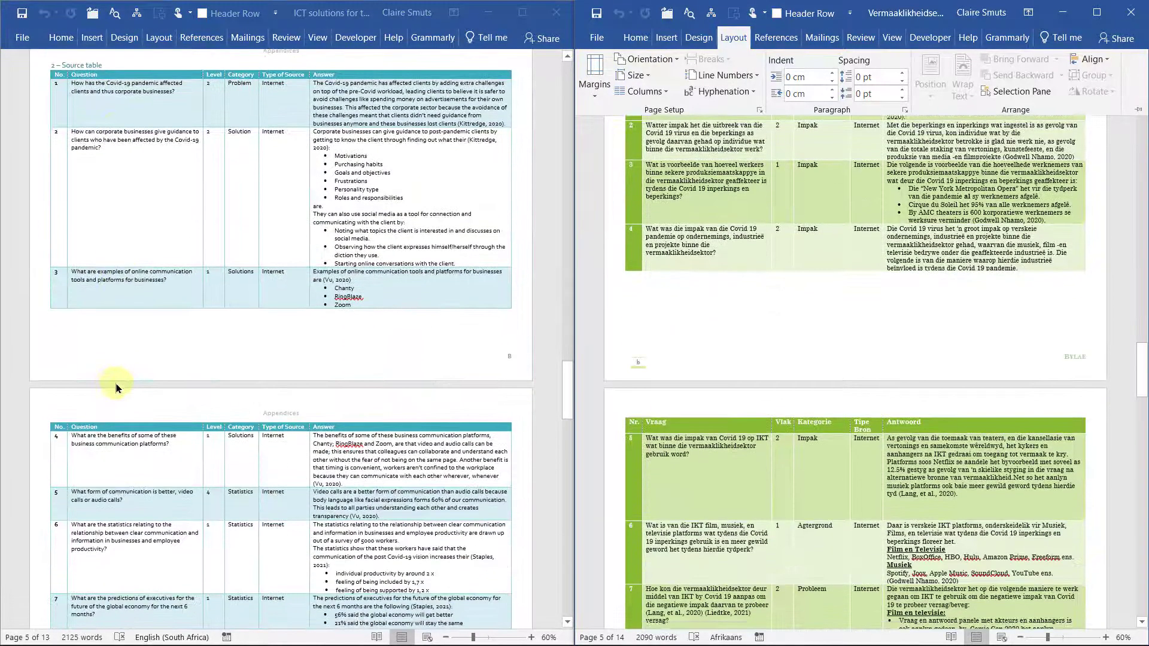
scroll(672, 368, down, 1)
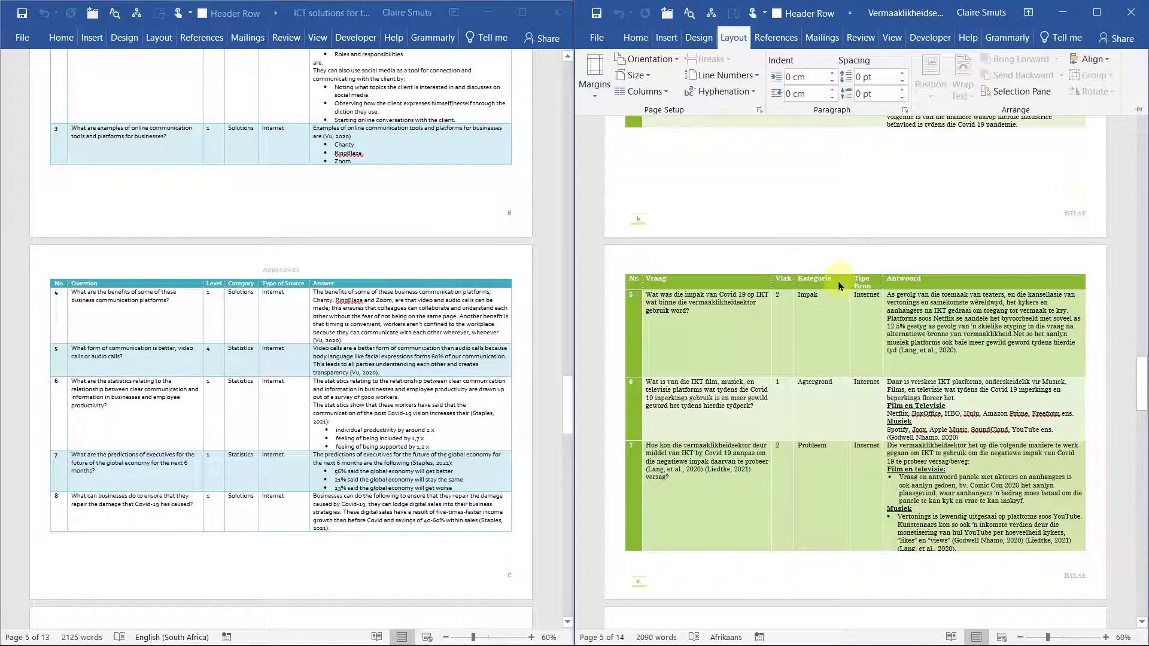
scroll(834, 277, up, 7)
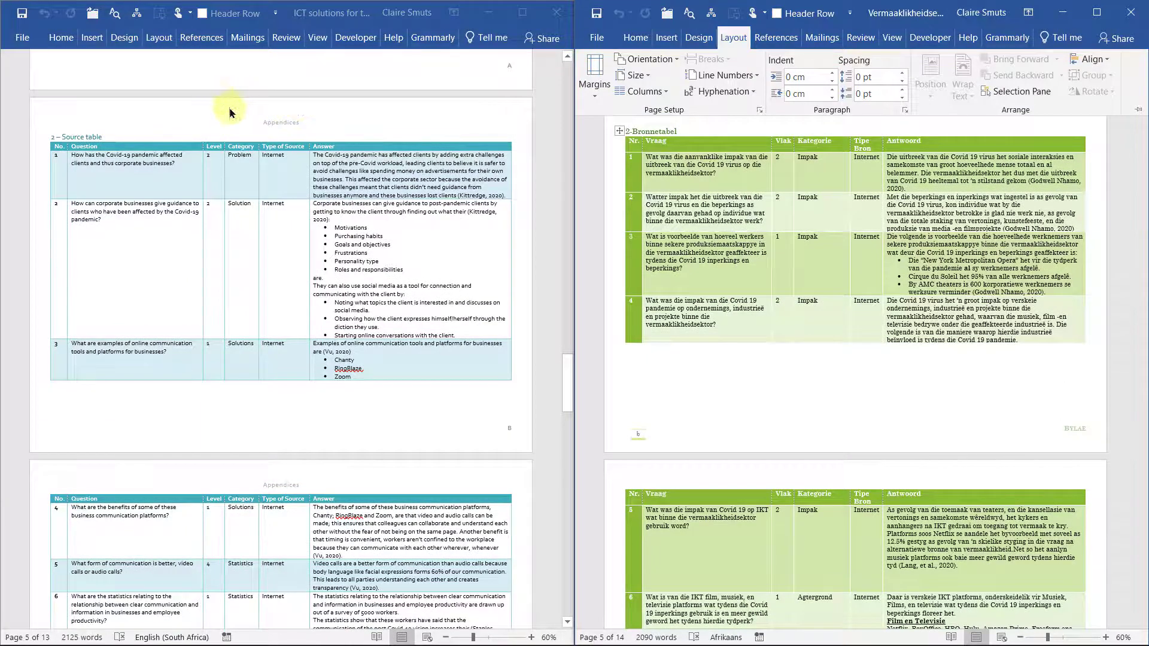
scroll(710, 202, up, 4)
click(880, 154)
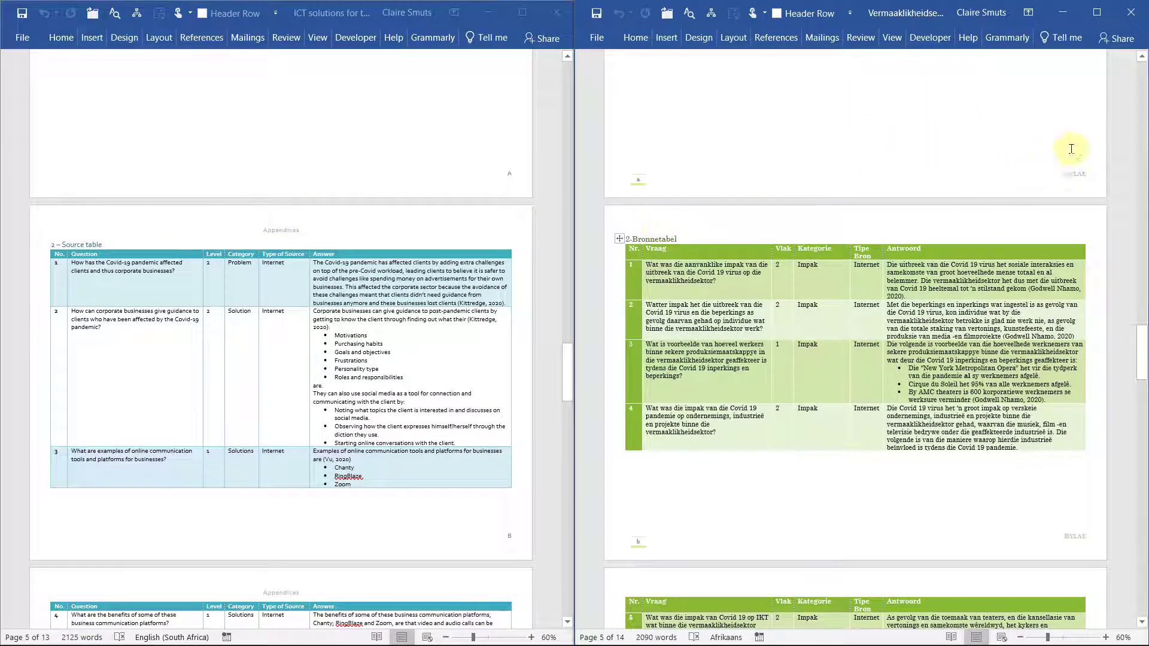
scroll(781, 245, down, 10)
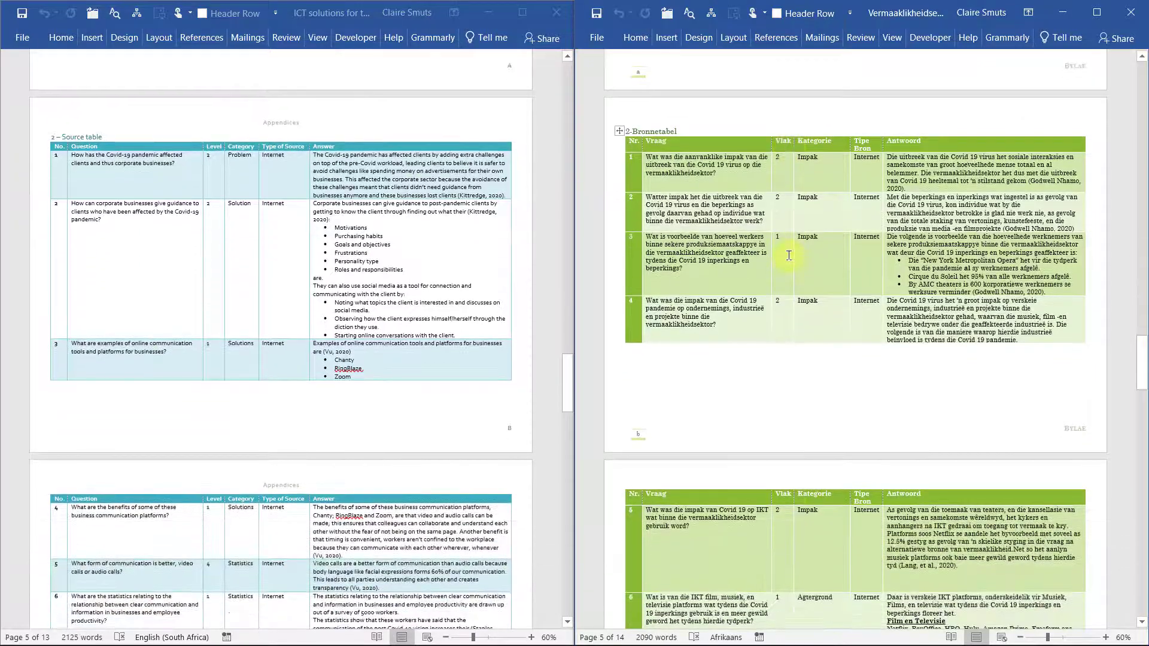
scroll(790, 261, down, 12)
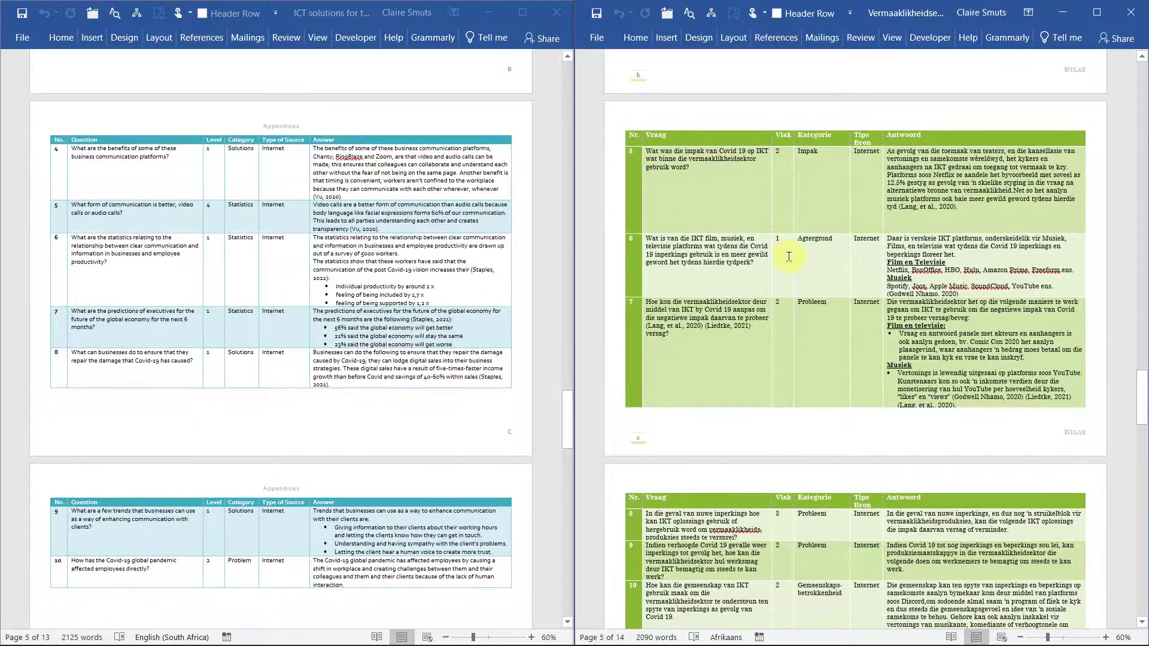
scroll(790, 258, down, 6)
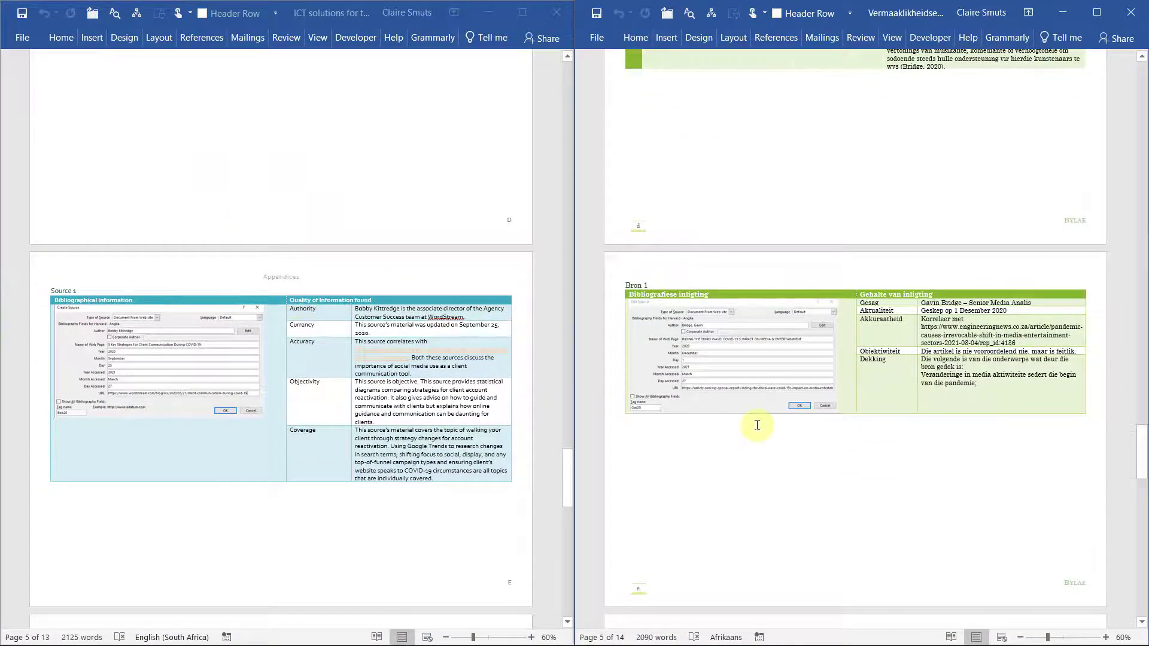
scroll(759, 425, down, 6)
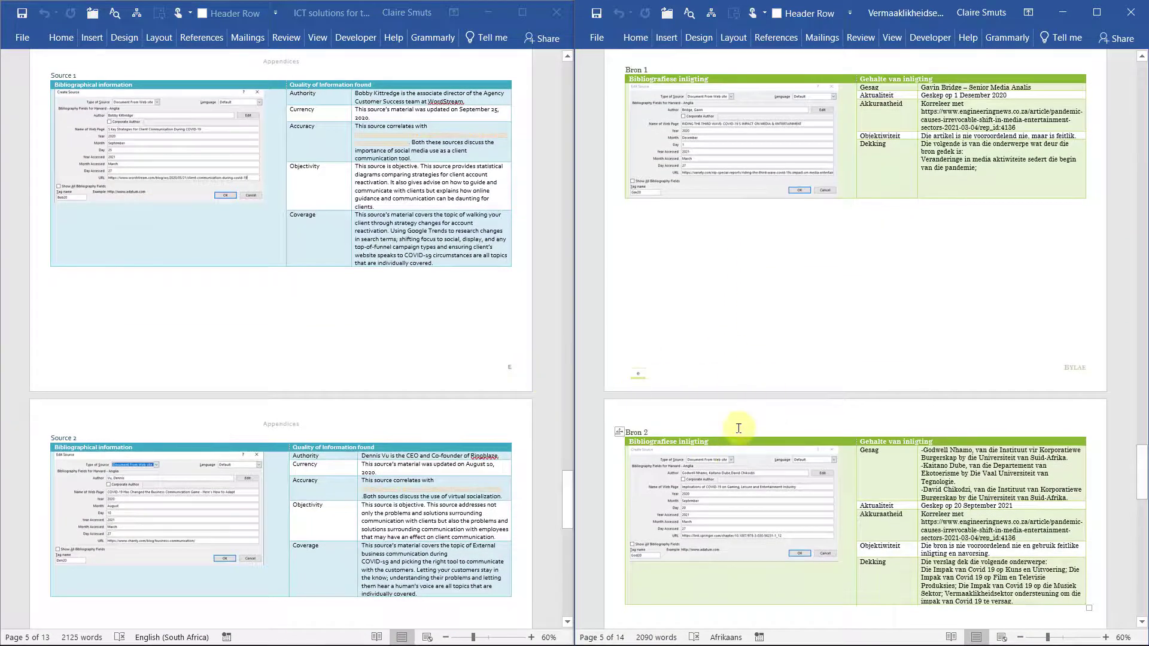
scroll(846, 420, down, 3)
scroll(846, 420, down, 5)
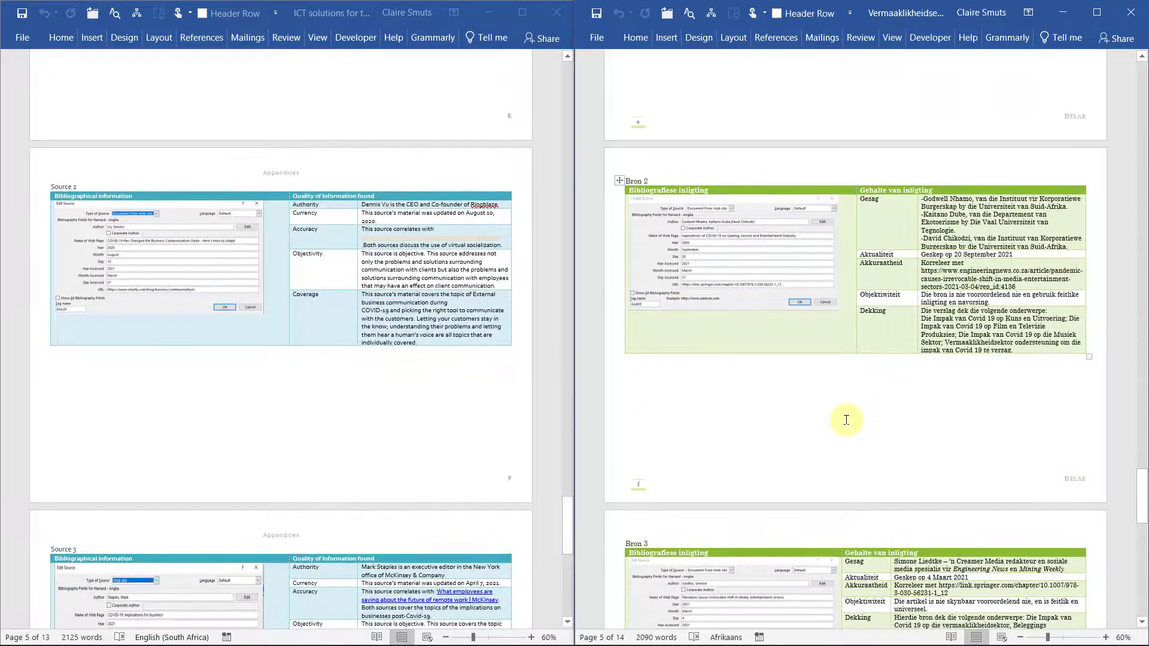
scroll(848, 417, down, 11)
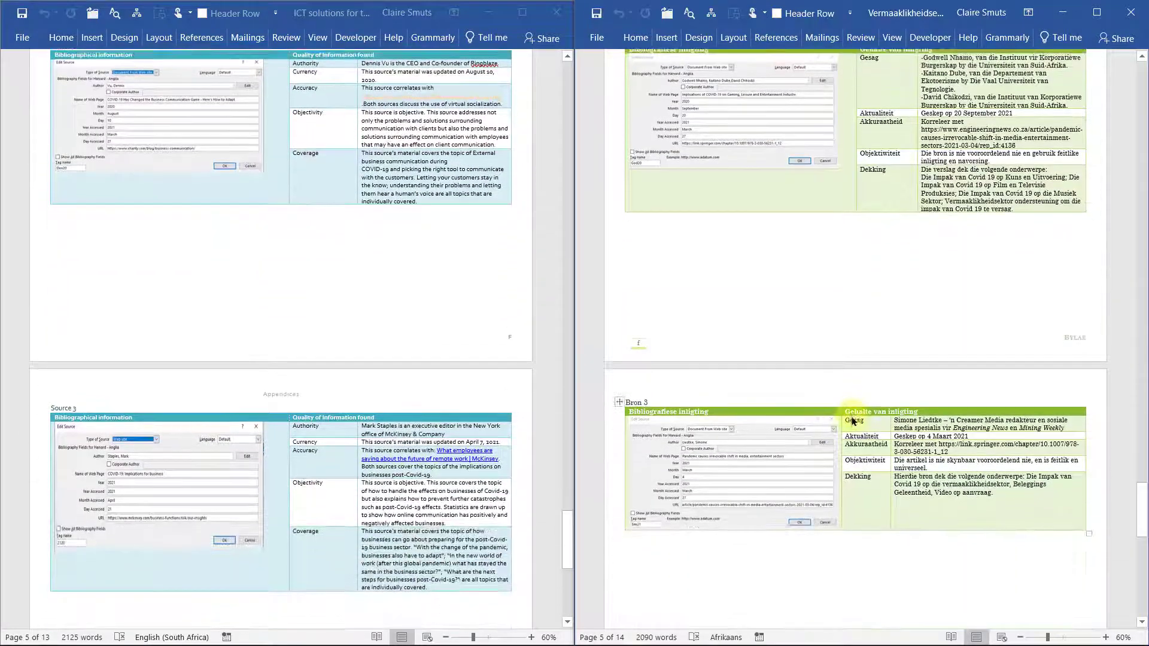
scroll(852, 420, down, 14)
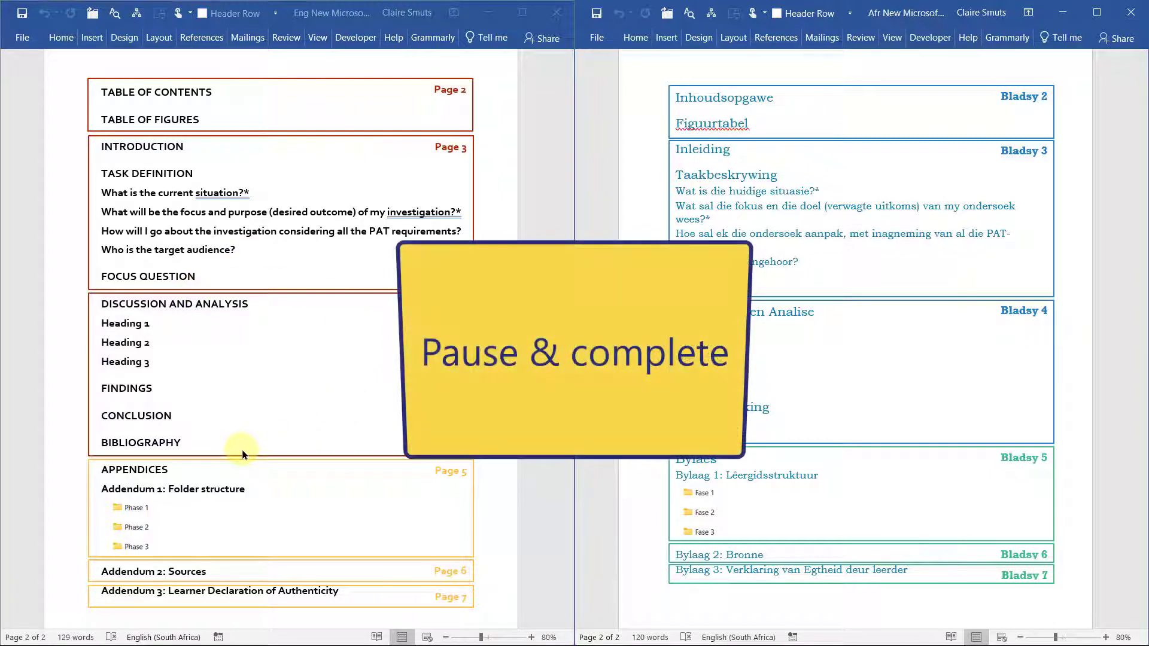
Scroll the new English and Afrikaans outlines to the appendices listed on pages 5 to 7.
scroll(243, 449, down, 3)
scroll(881, 530, down, 3)
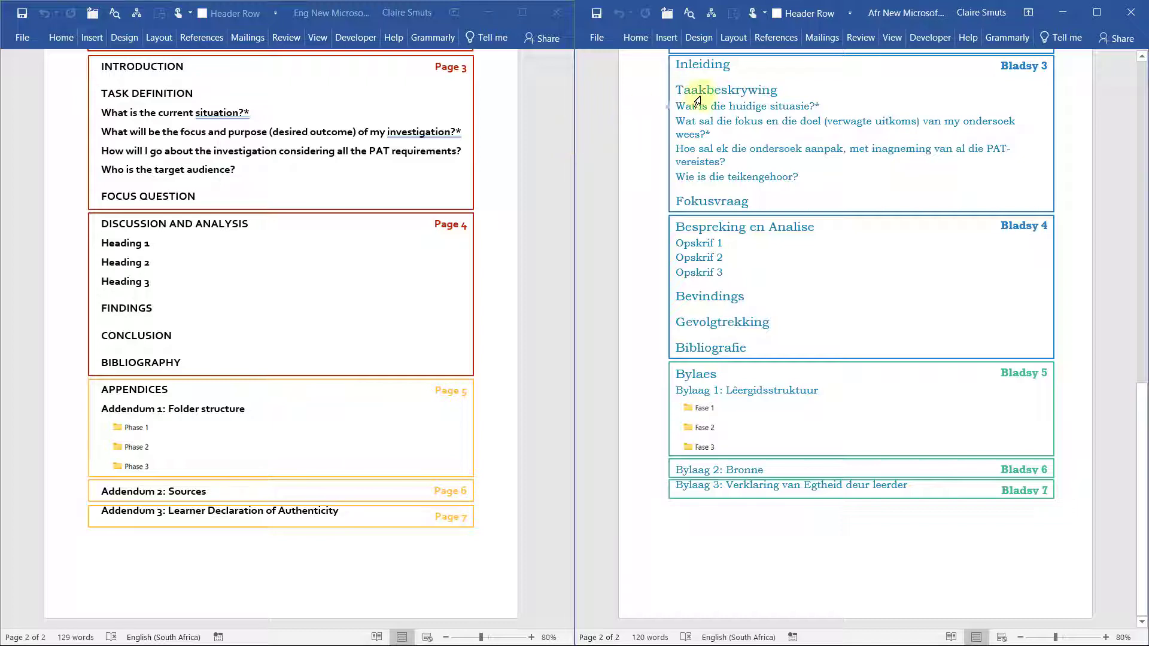
Check the new report's page Orientation and Margins settings on the Layout ribbon.
click(732, 37)
click(646, 59)
click(594, 88)
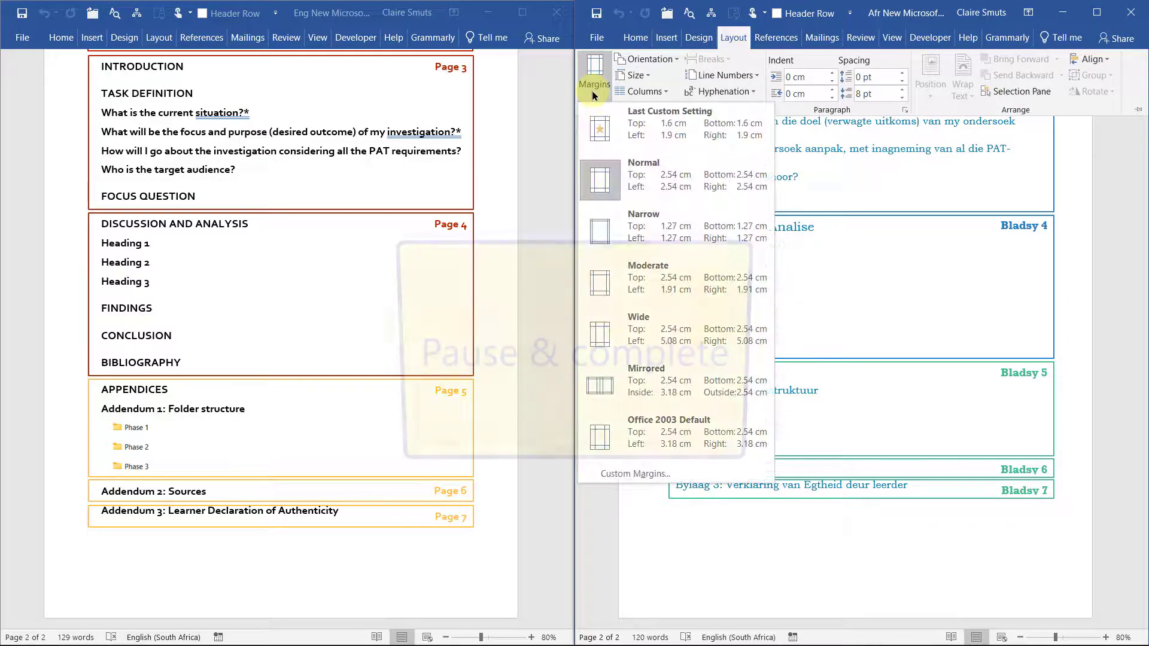
click(594, 93)
click(806, 556)
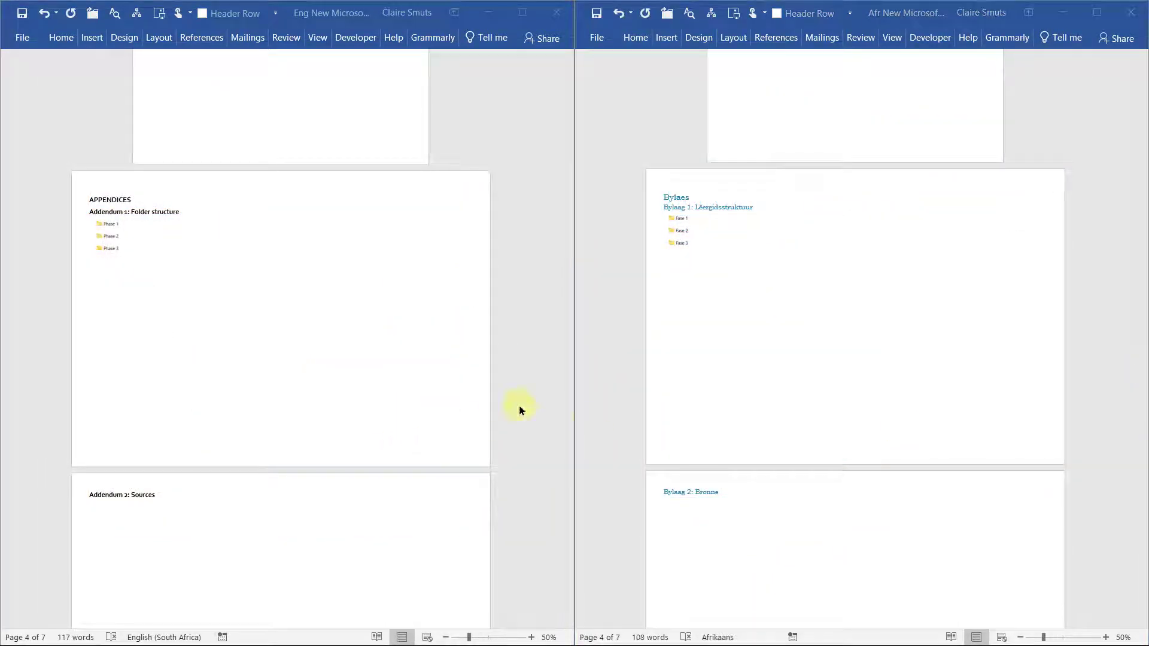
Scroll through the seven pages to confirm each section starts on its own page.
scroll(746, 403, down, 3)
scroll(222, 410, down, 2)
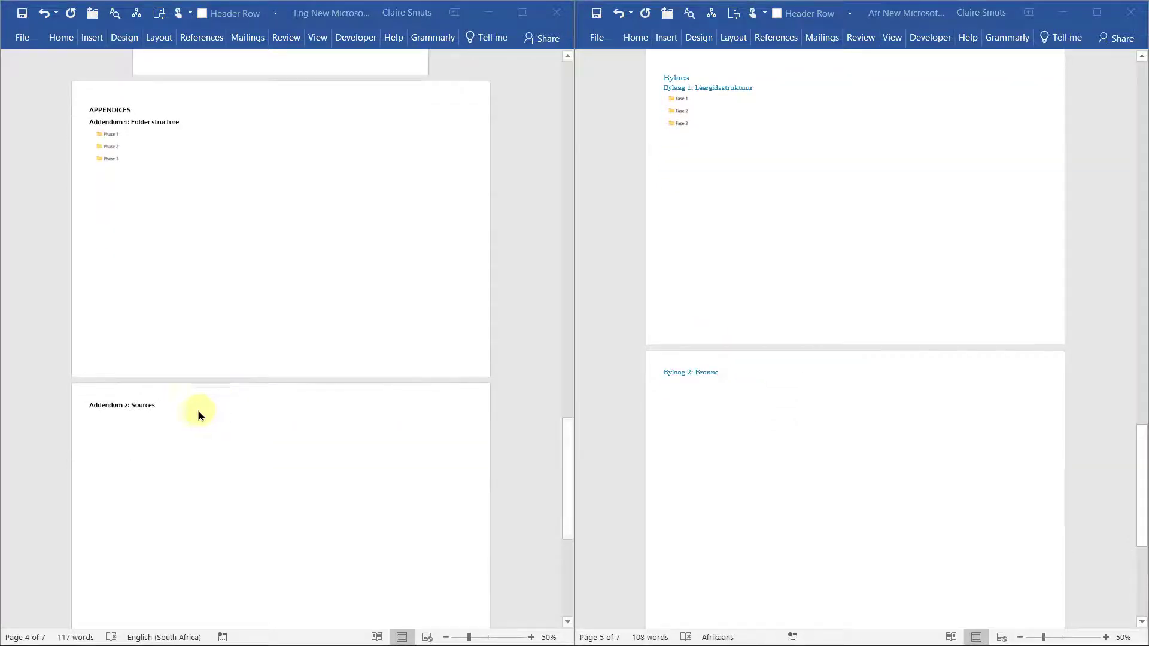
scroll(191, 412, down, 1)
click(788, 387)
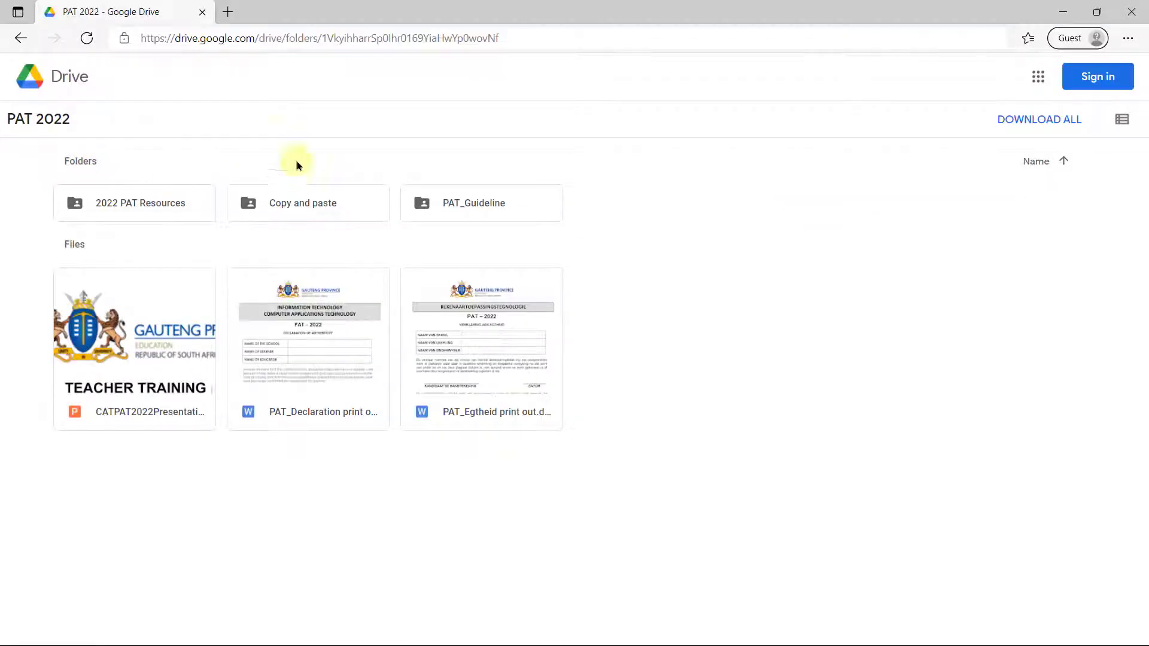
Open the English subfolder of Copy and paste in Google Drive to reach SourceTable 2.docx.
click(297, 205)
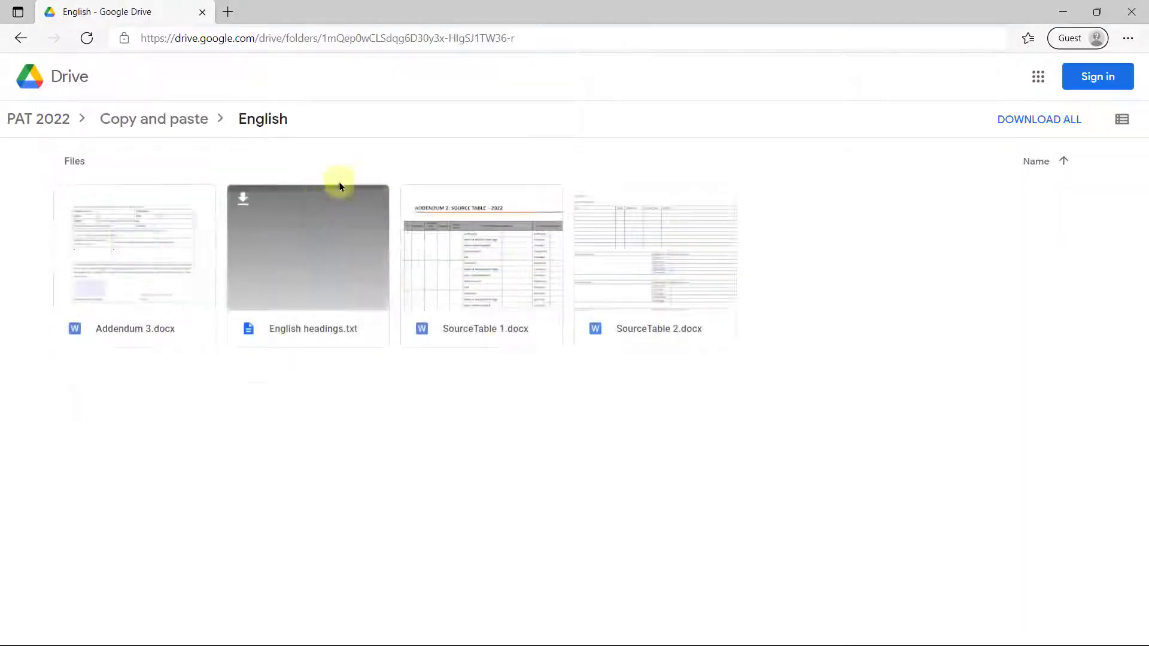
click(199, 125)
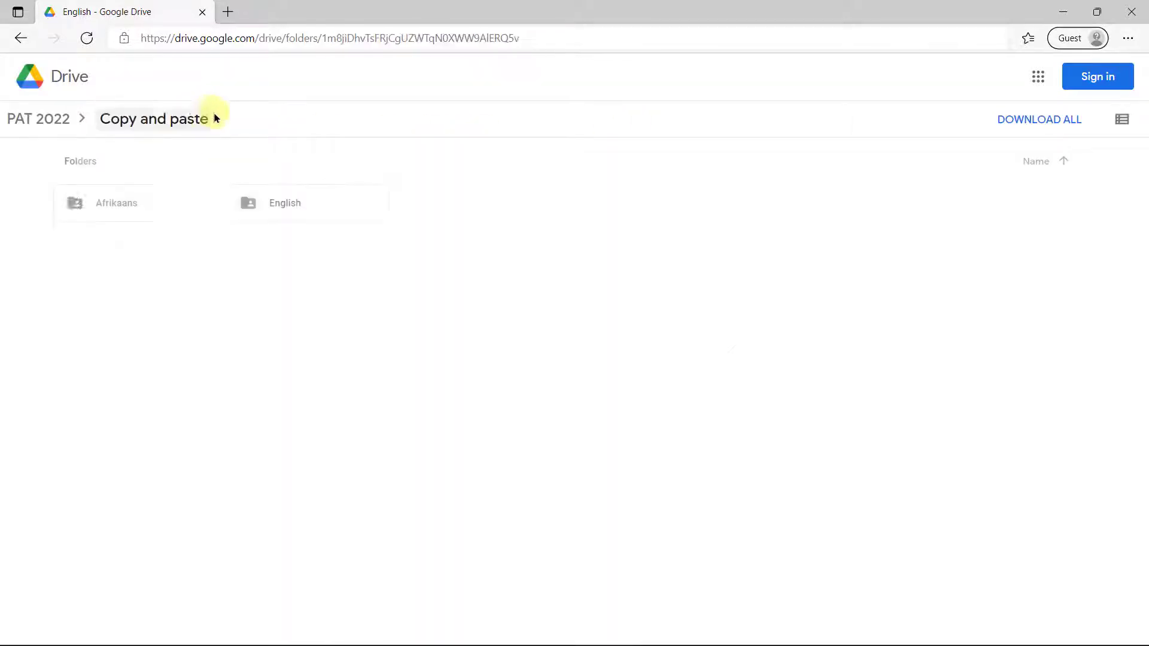
click(288, 195)
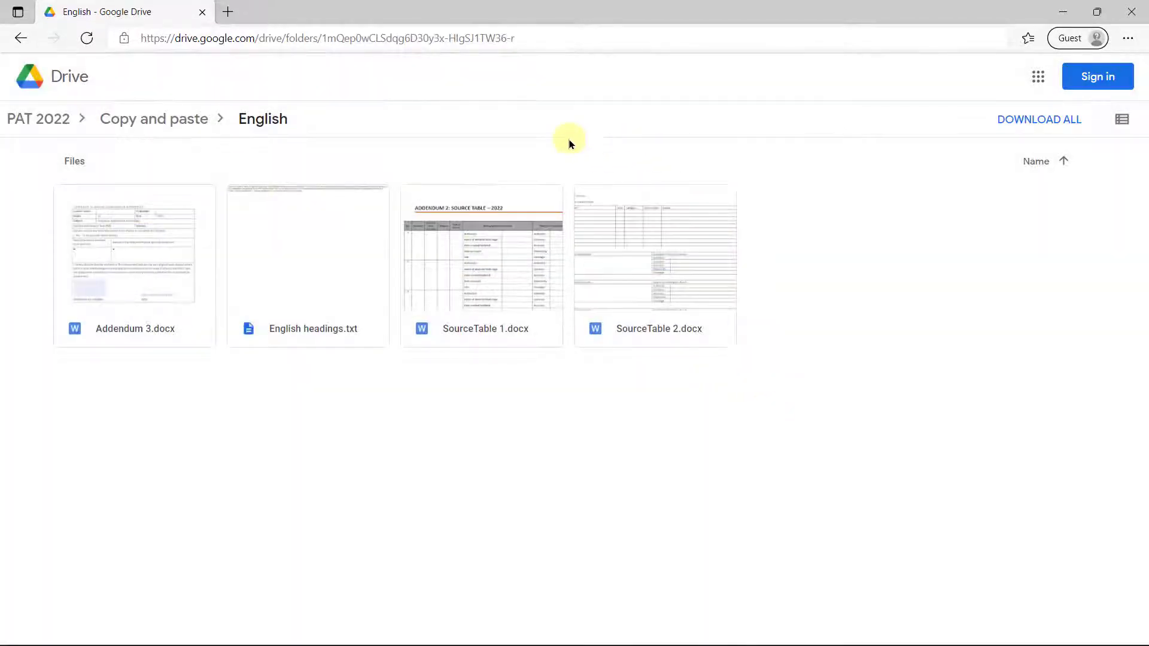
mouse_move(492, 254)
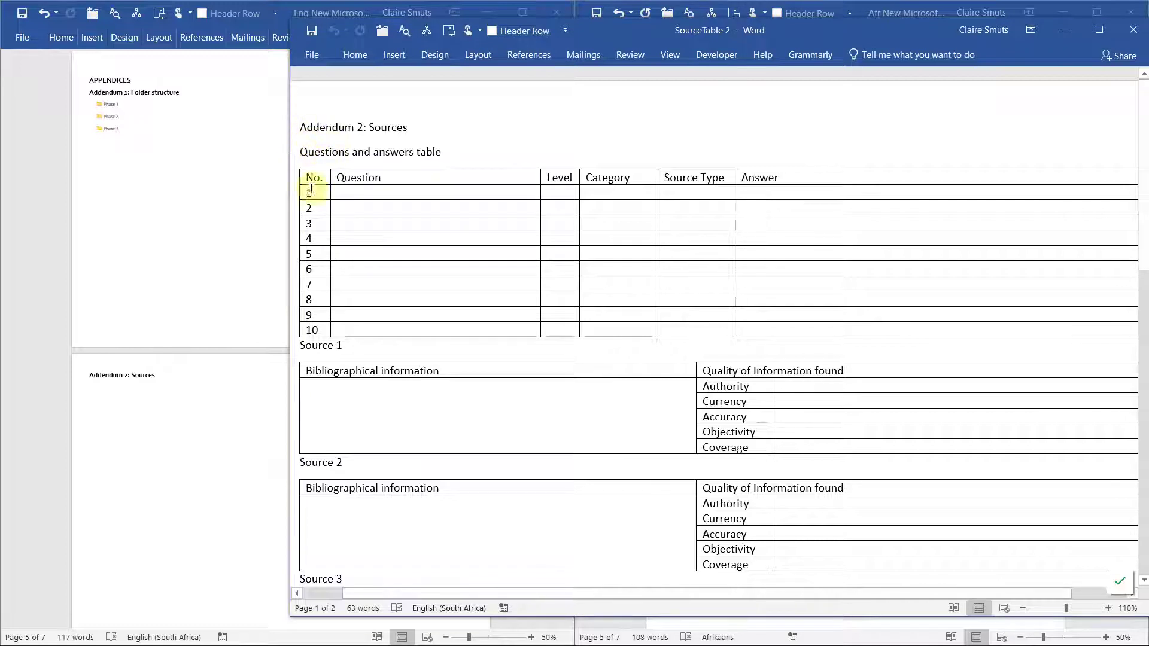
Copy the Questions and answers table and Sources 1–3 from SourceTable 2 into the clipboard.
drag(302, 125, 401, 125)
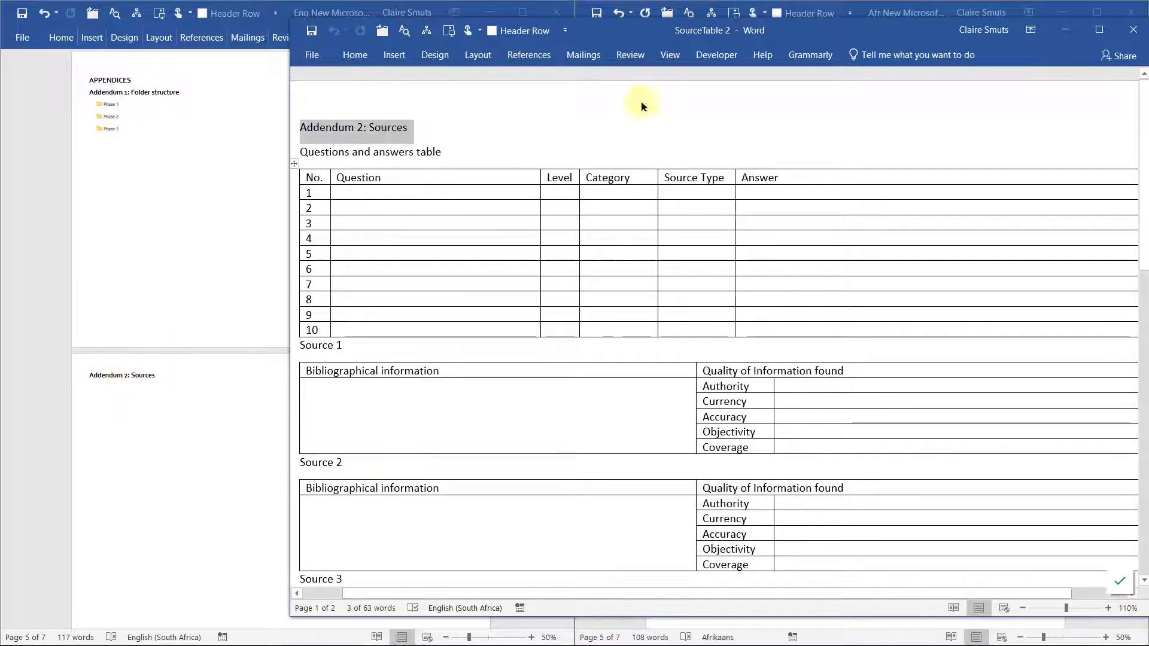
click(300, 151)
drag(301, 151, 830, 548)
scroll(453, 325, down, 3)
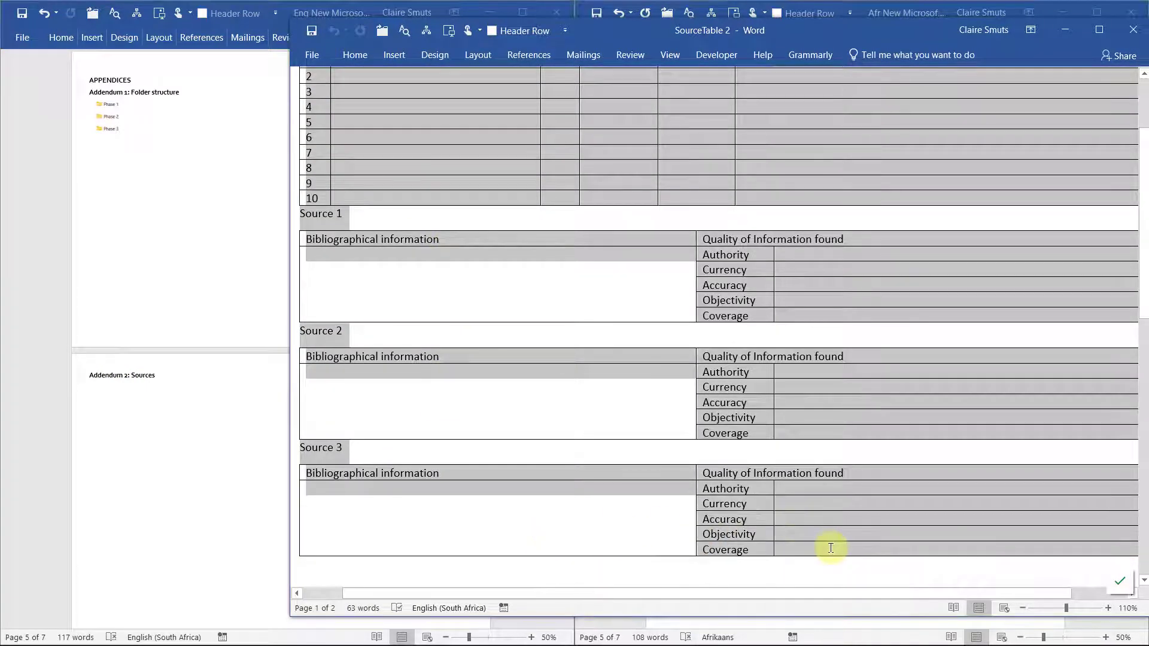
right_click(698, 146)
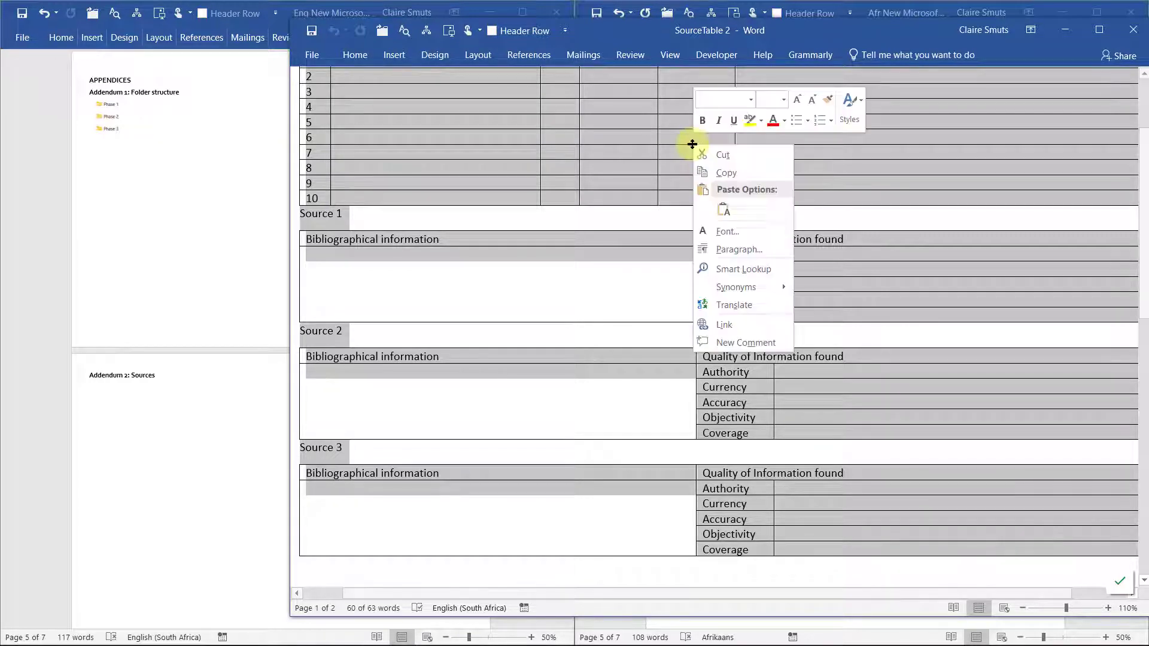
click(703, 168)
click(101, 392)
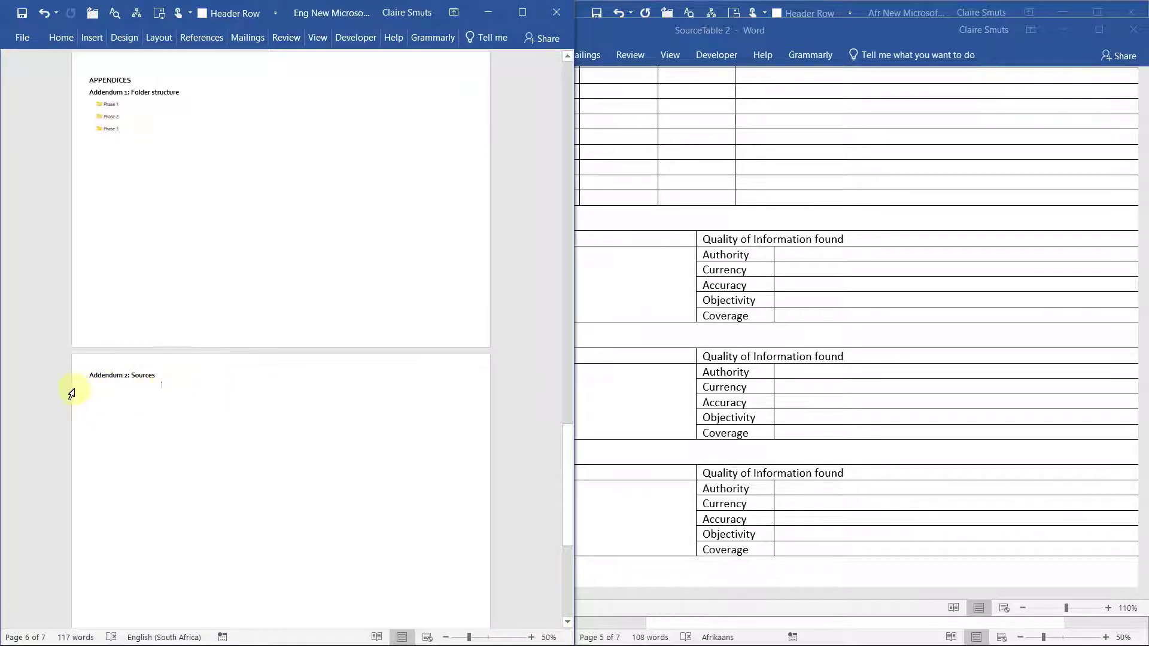
Show formatting marks and paste the tables under Addendum 2: Sources using the destination theme.
click(61, 38)
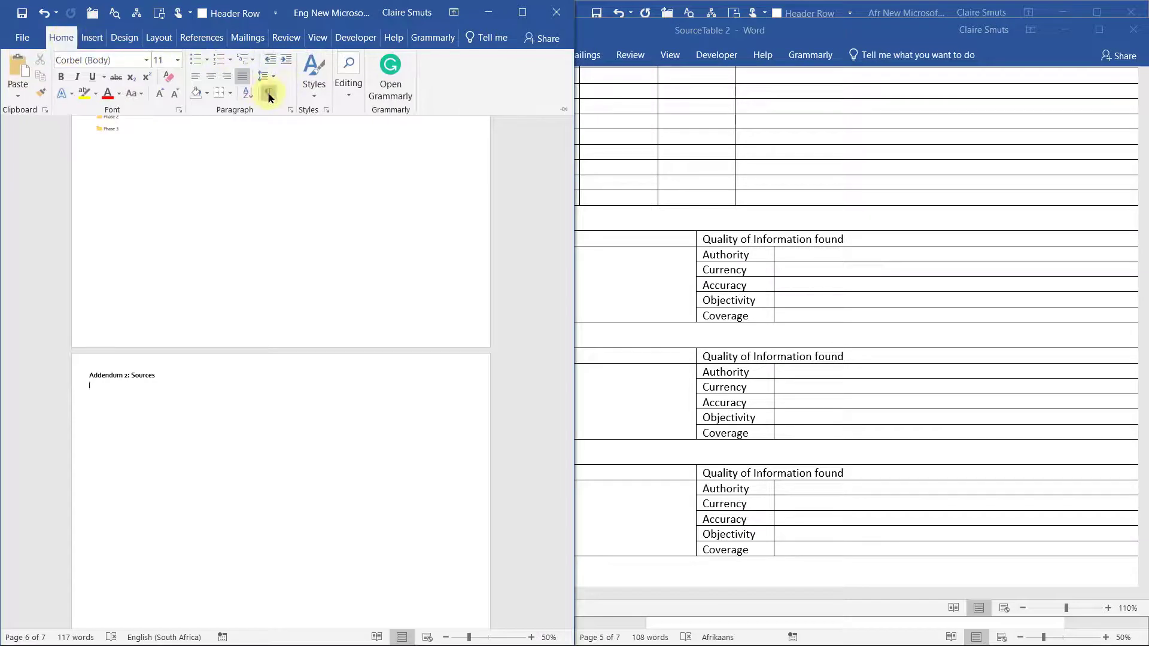
click(268, 98)
click(94, 383)
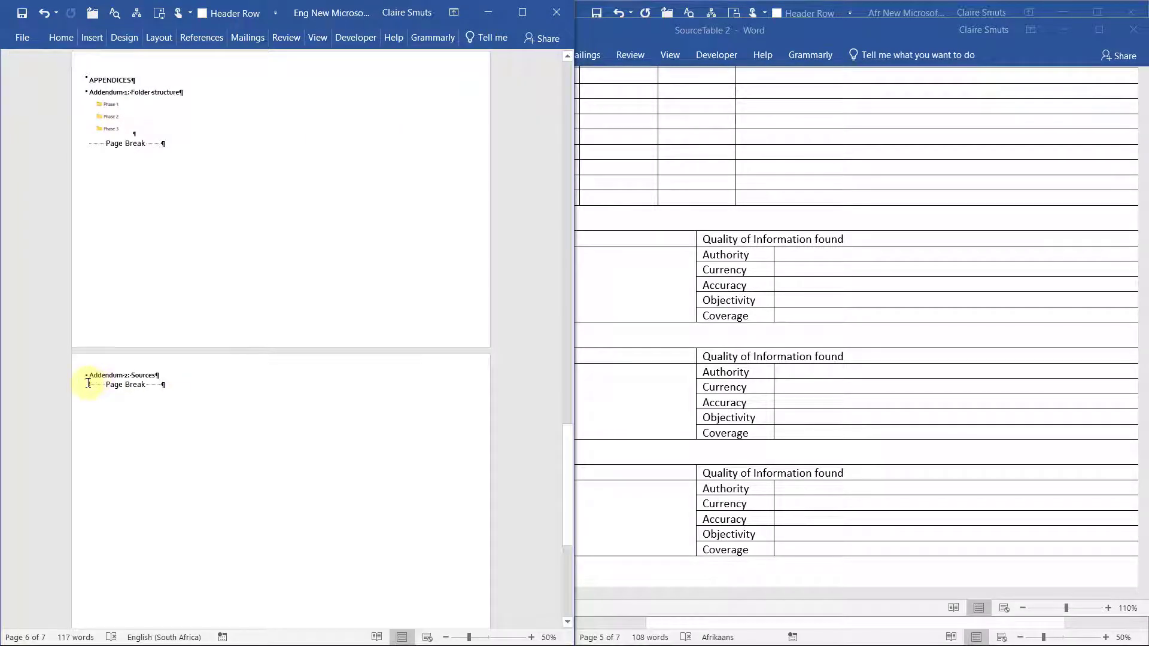
right_click(87, 383)
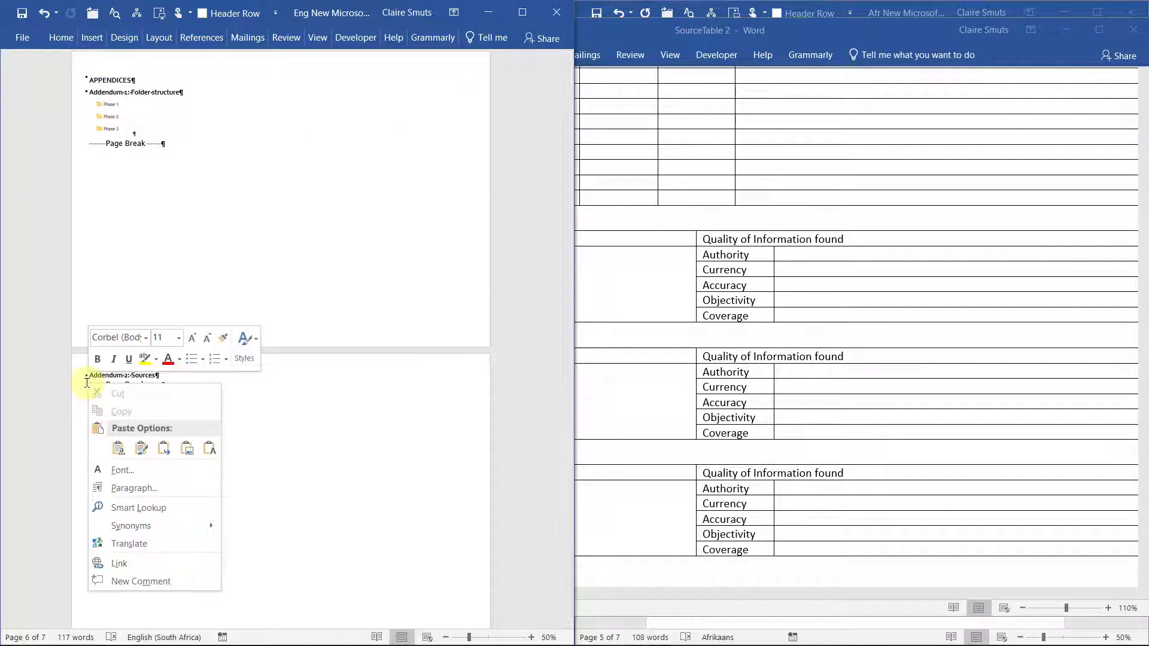
click(118, 449)
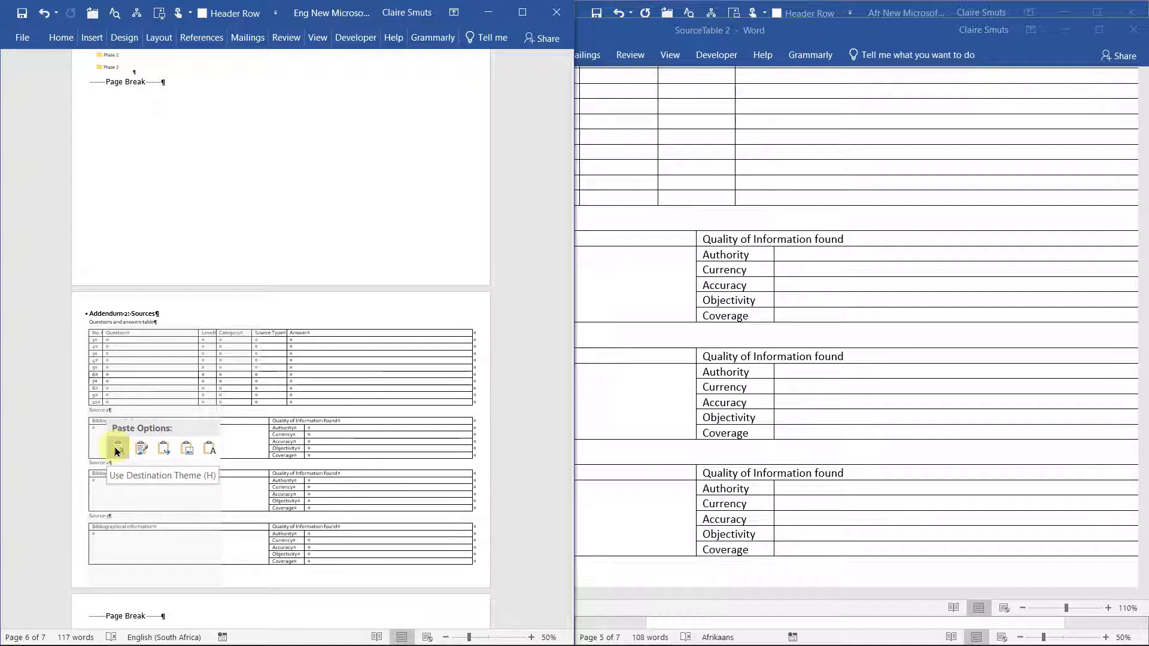
click(116, 449)
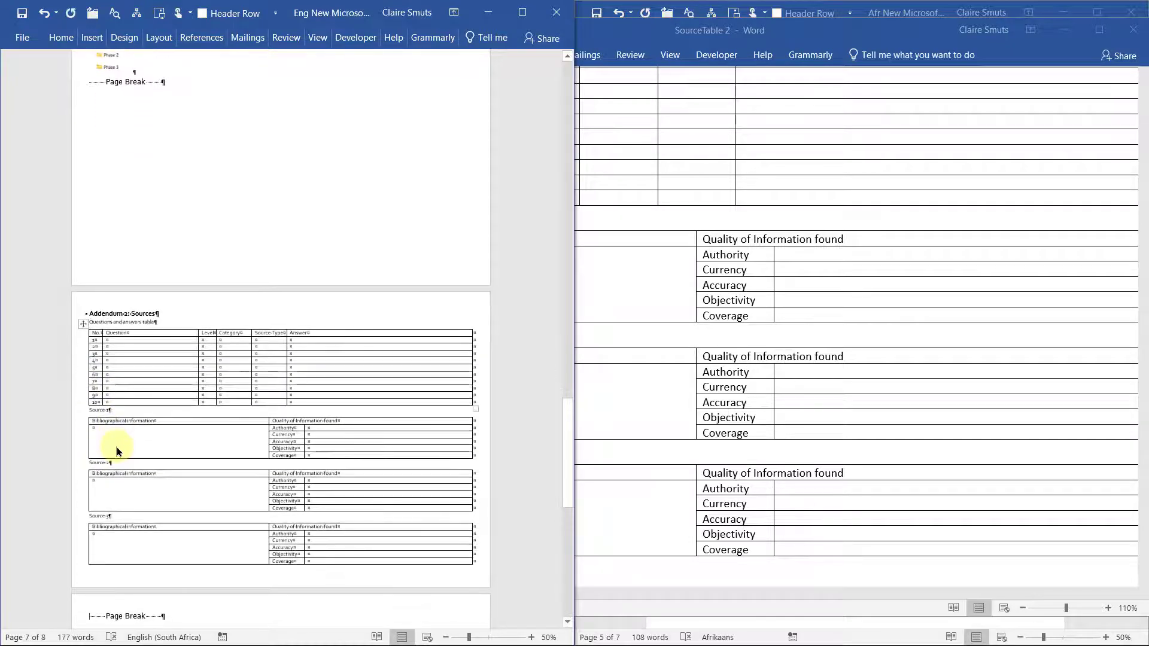
Check the Questions and answers, Source 1, Source 2 and Source 3 captions of the pasted tables.
scroll(116, 446, down, 1)
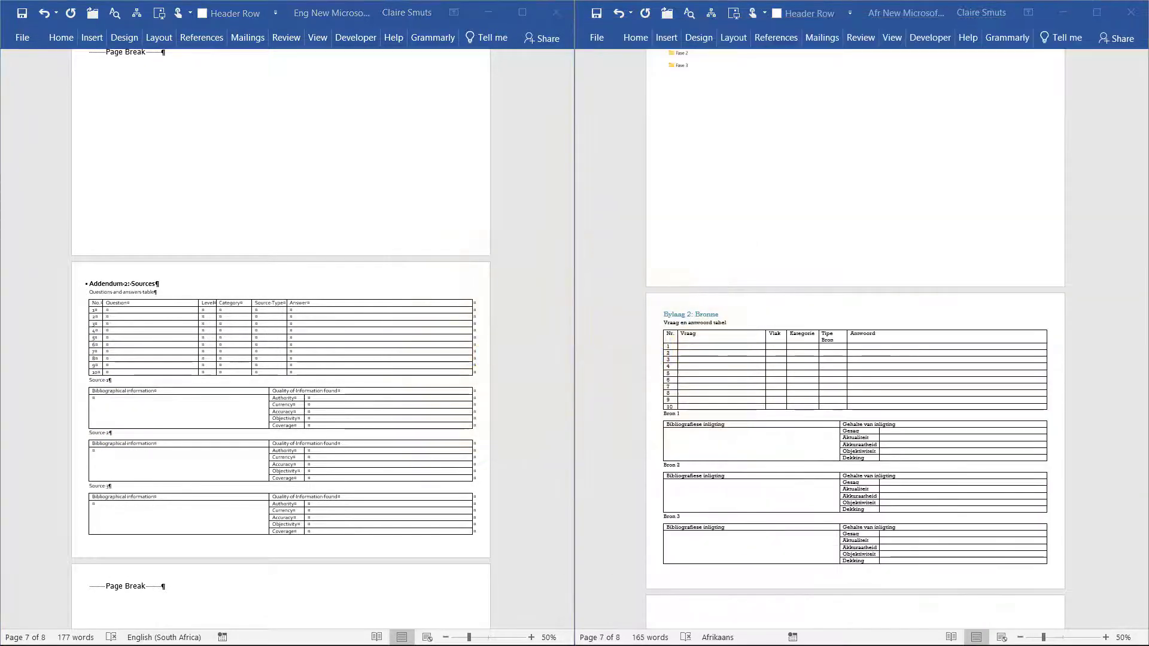
click(300, 210)
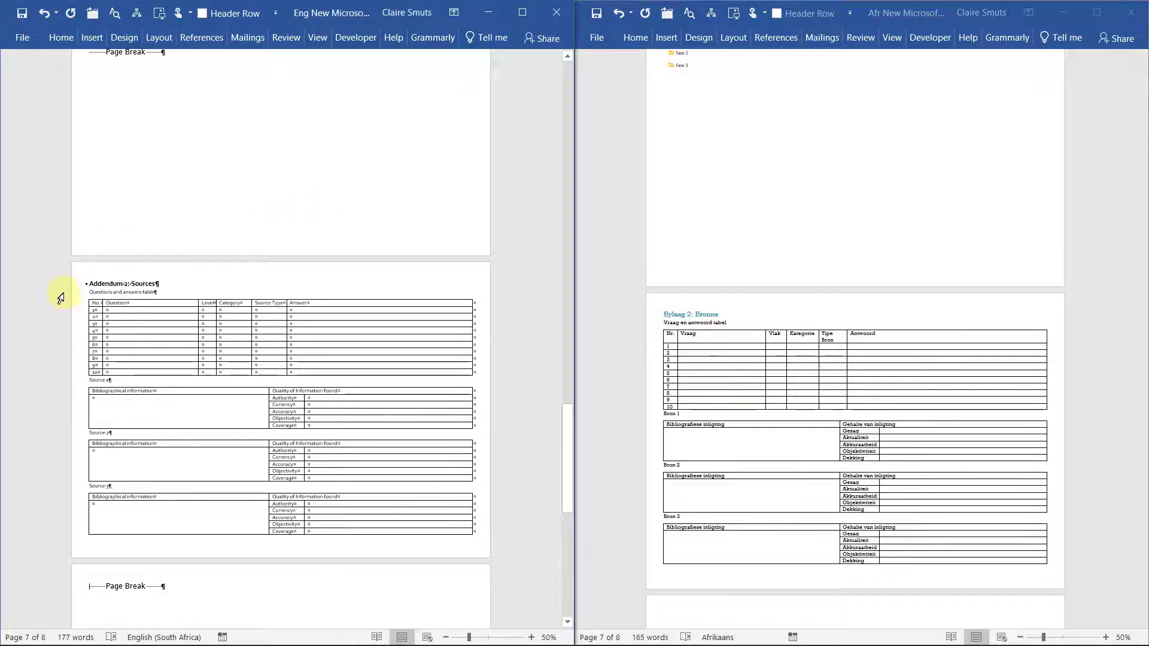
click(60, 294)
click(55, 384)
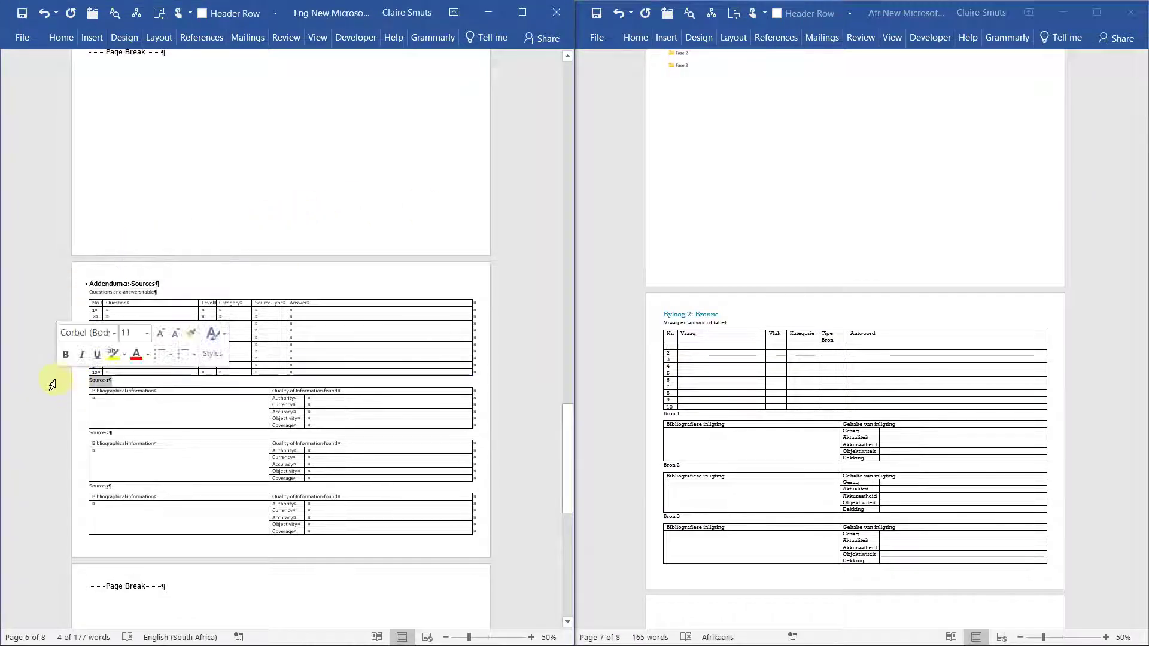
click(63, 435)
click(56, 493)
click(204, 289)
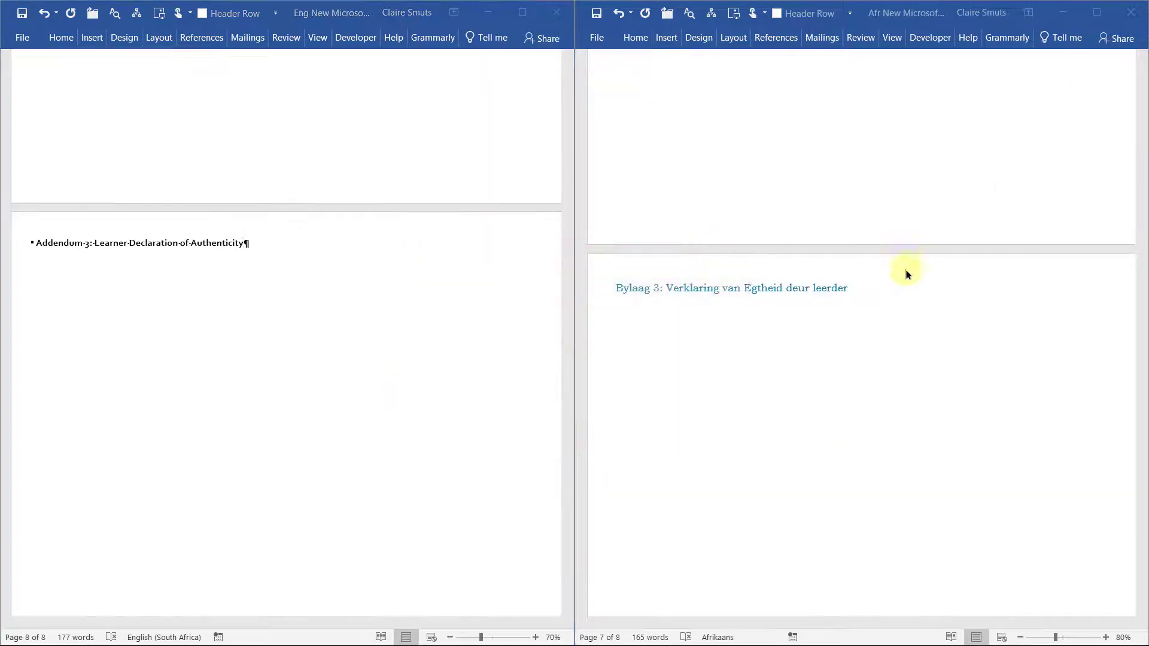
click(916, 278)
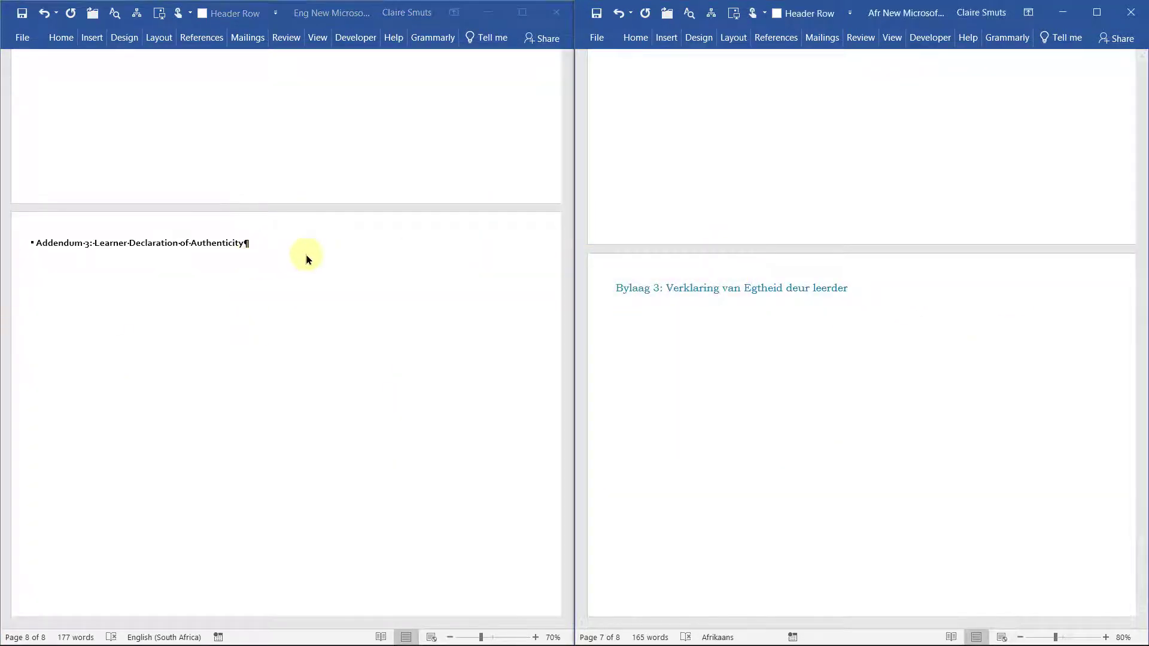
Add an empty line below the Addendum 3 heading and pin the Home ribbon open.
click(269, 242)
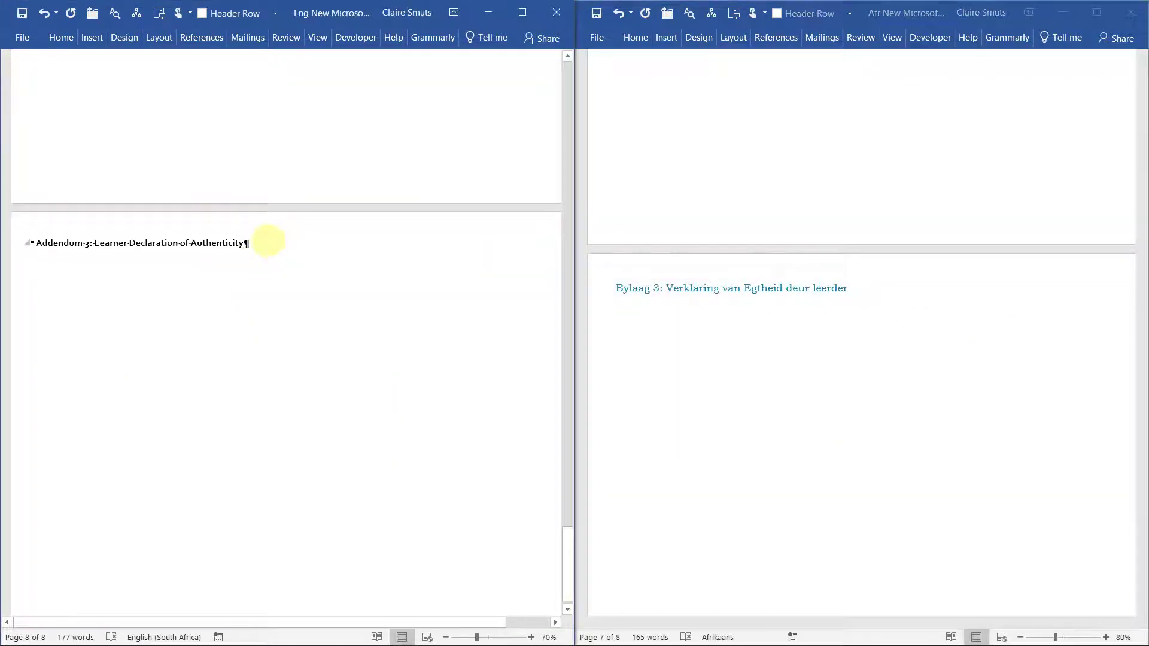
key(Return)
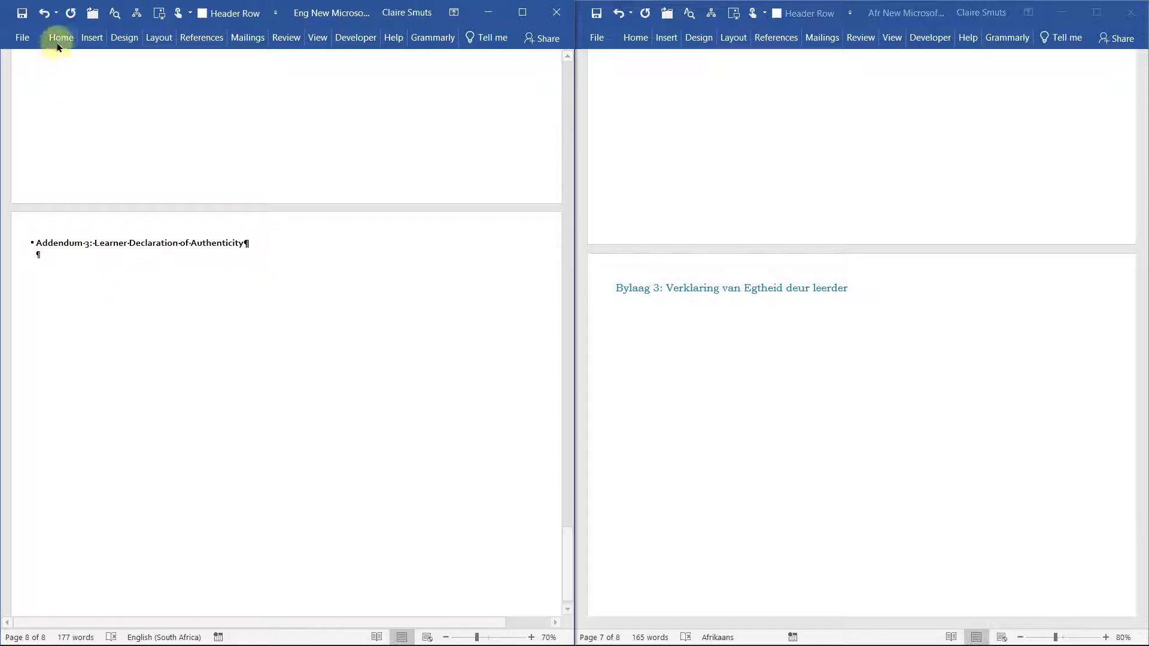
click(58, 40)
click(38, 254)
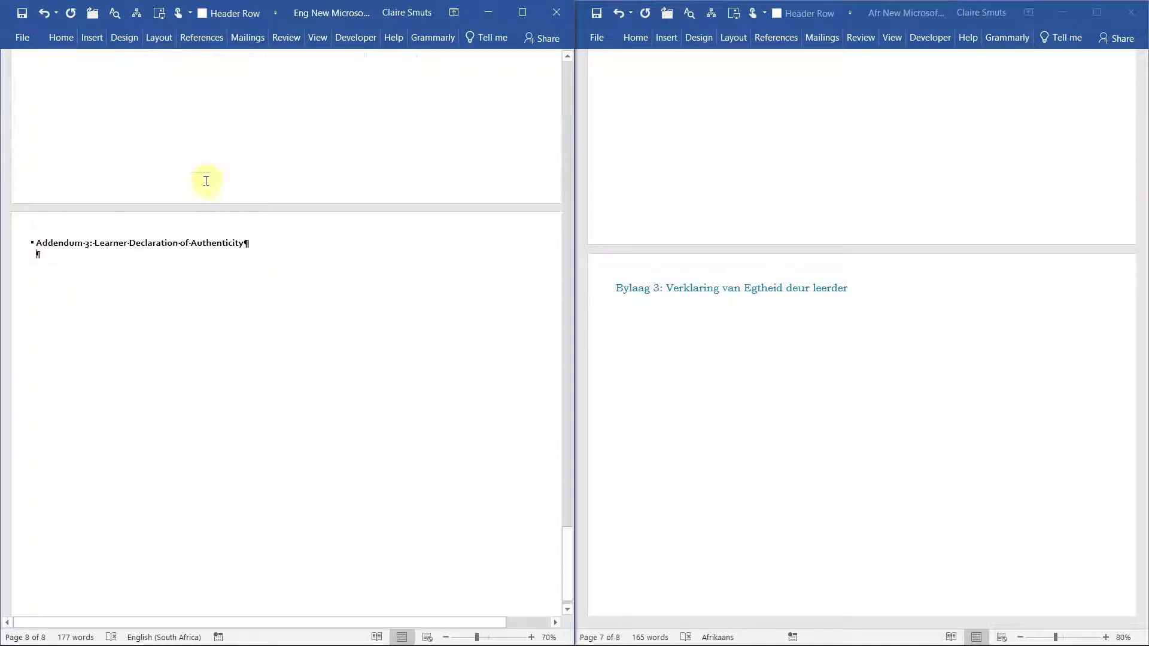
double_click(61, 45)
click(313, 75)
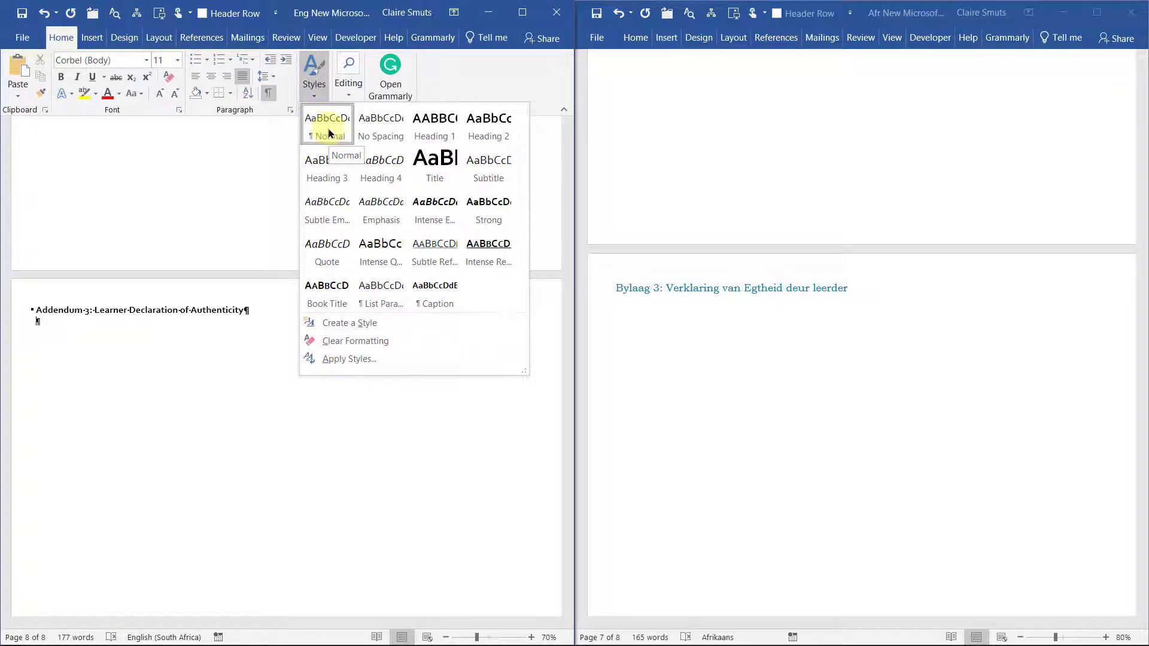
click(77, 319)
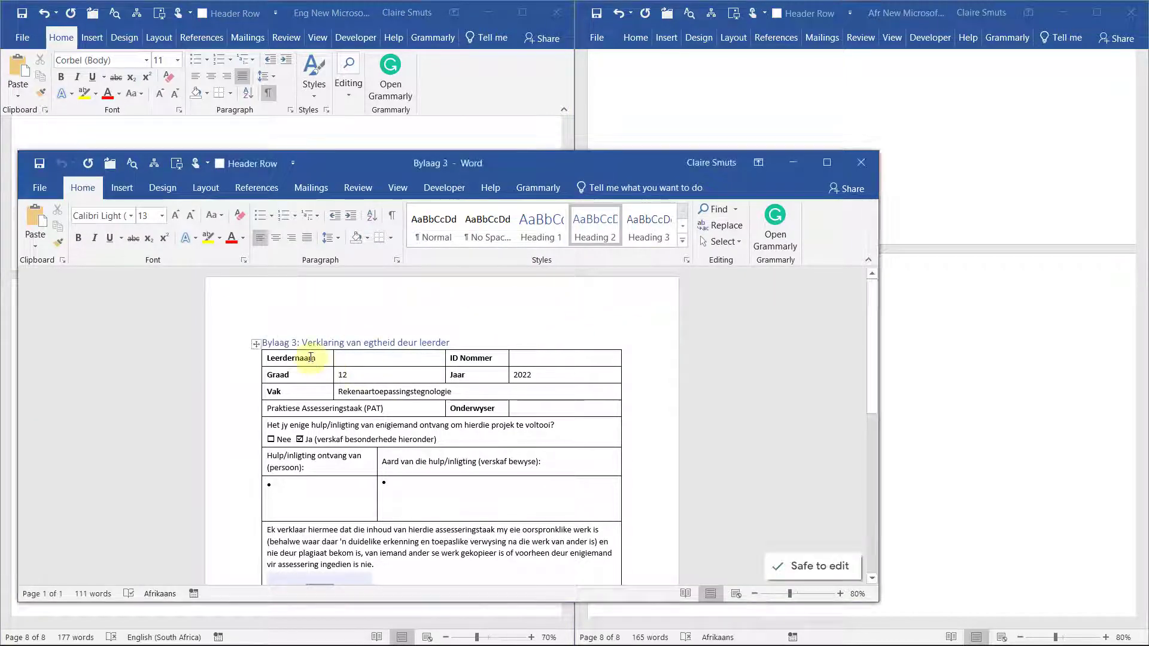
Copy the Bylaag 3 declaration table and paste it under the Afrikaans Bylaag 3 heading, keeping source formatting.
click(257, 346)
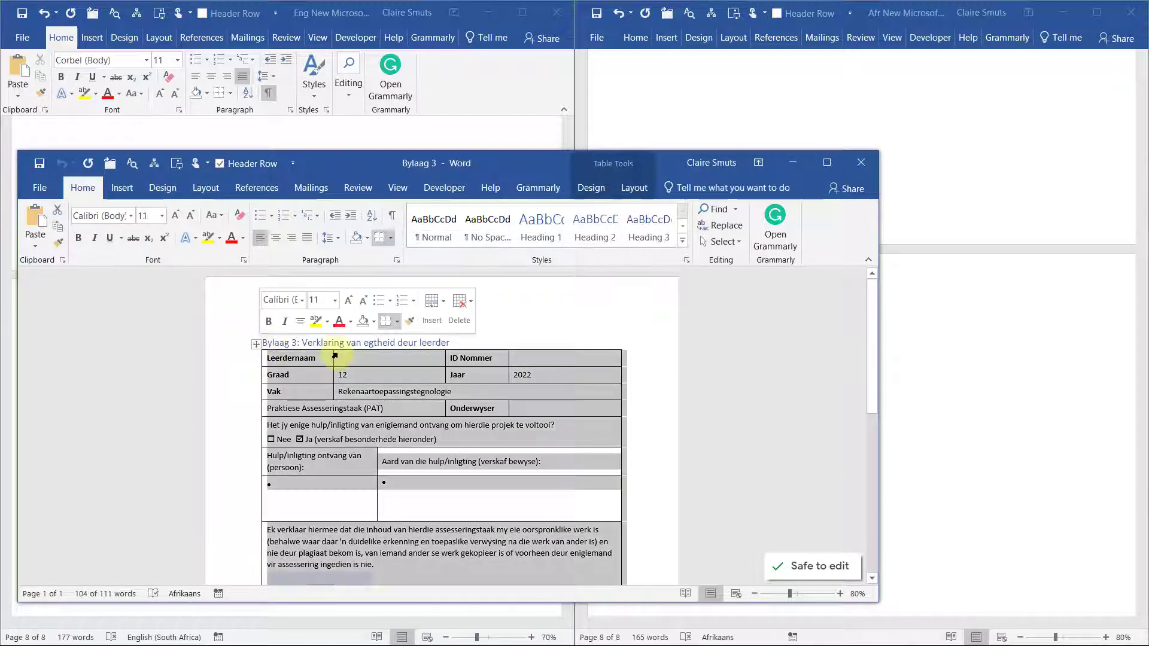
right_click(350, 358)
click(397, 386)
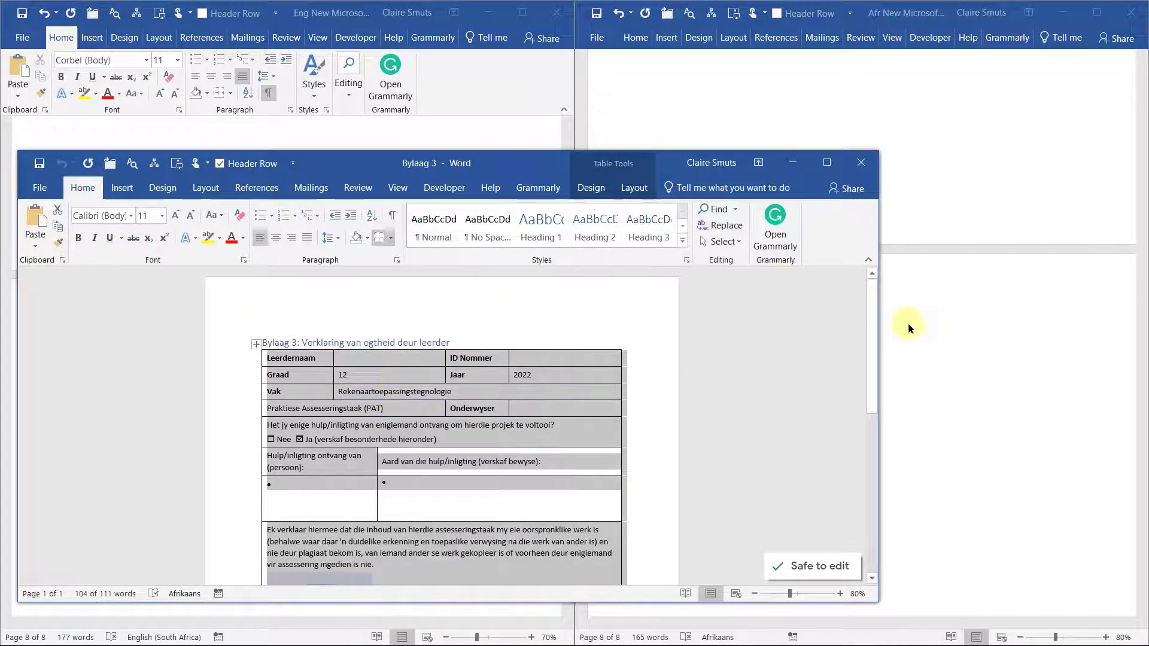
click(933, 332)
right_click(626, 302)
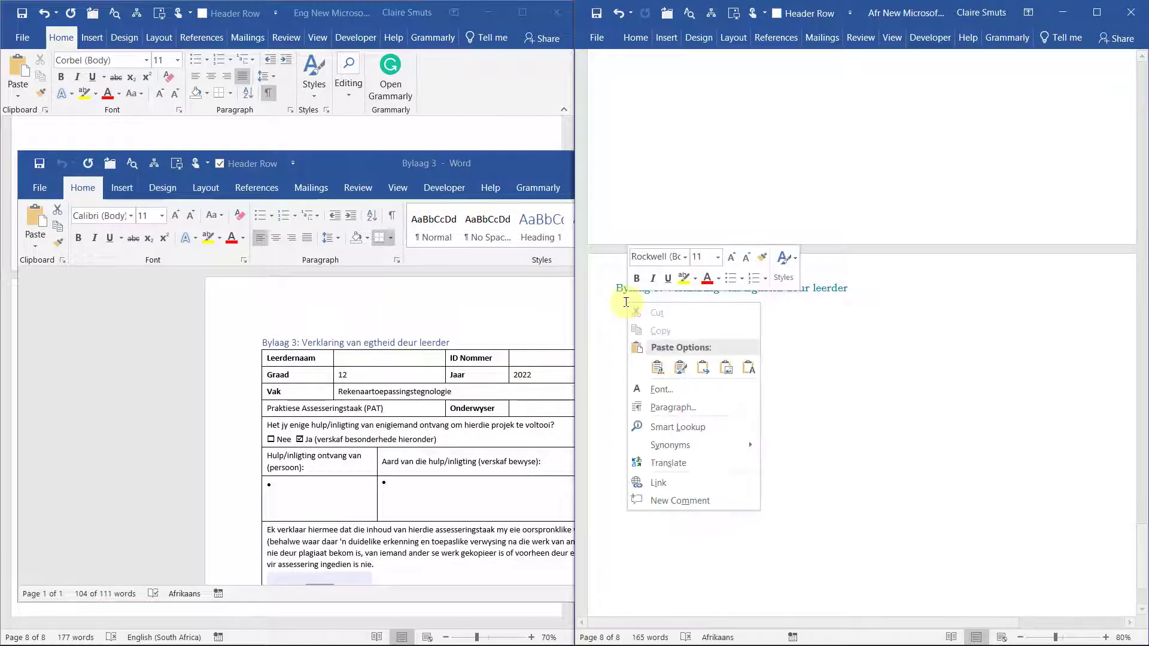
click(657, 366)
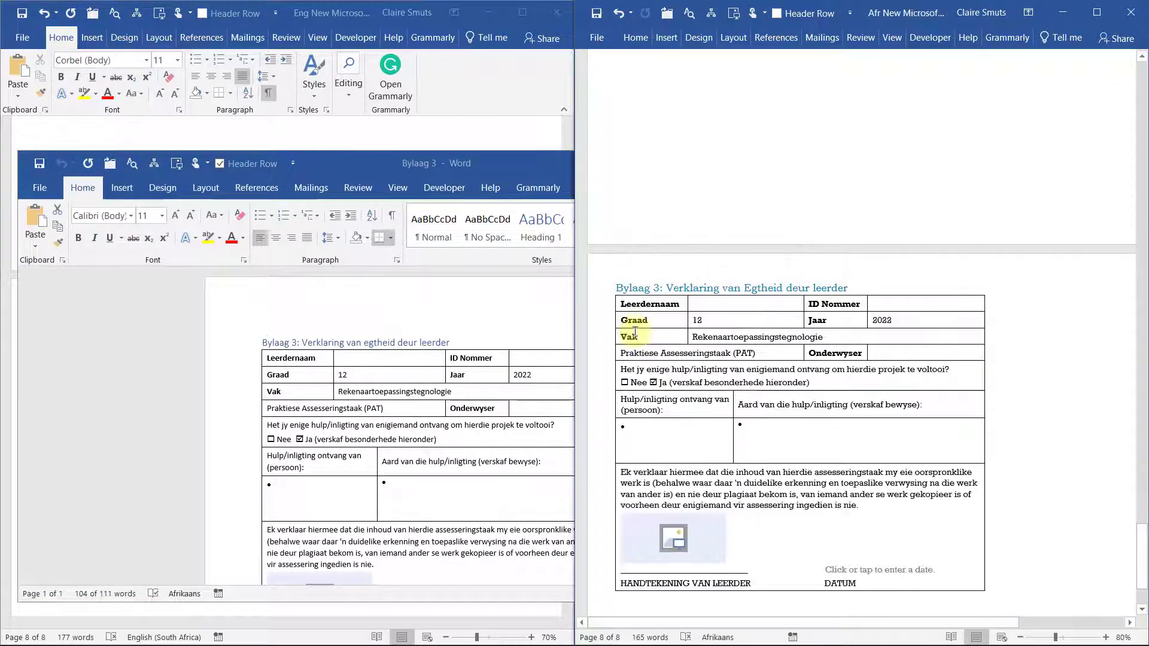
Close the Bylaag 3 document and return to the Leerdernaam cell of the pasted table.
drag(478, 162, 471, 162)
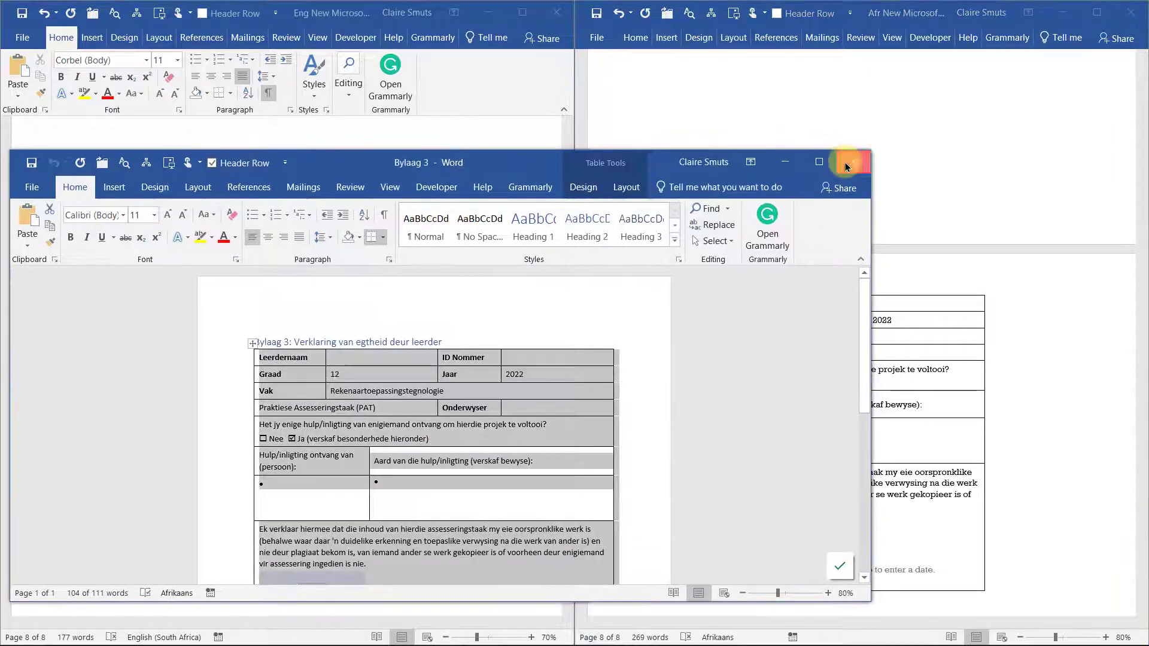
click(843, 163)
click(761, 305)
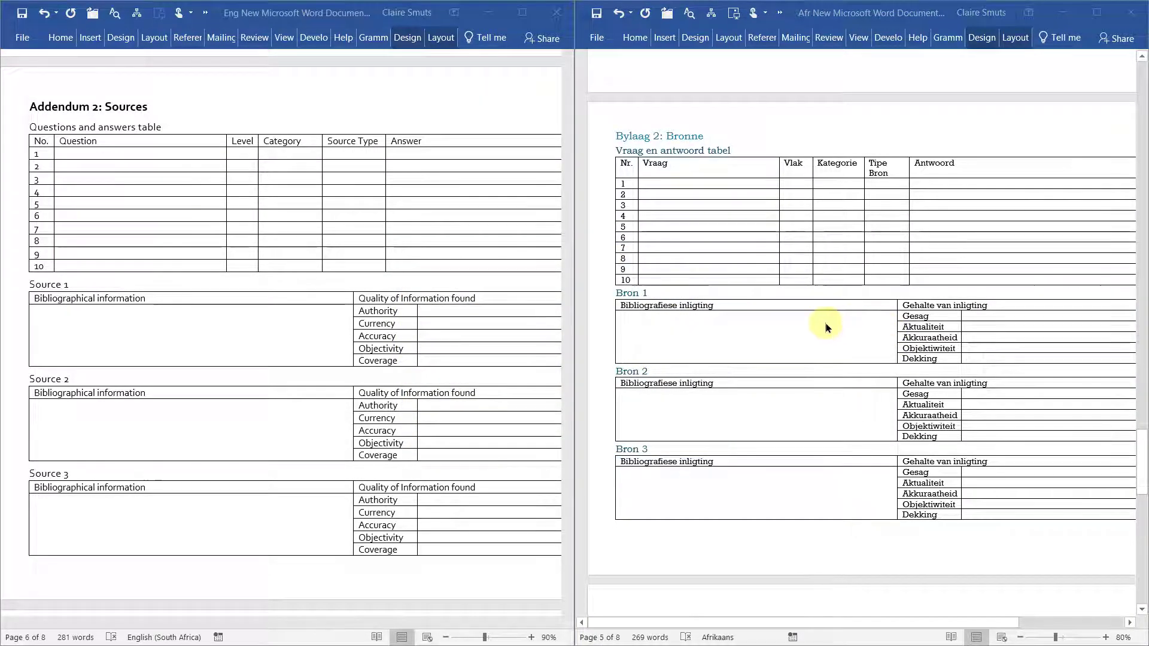
scroll(825, 321, up, 10)
scroll(694, 319, up, 2)
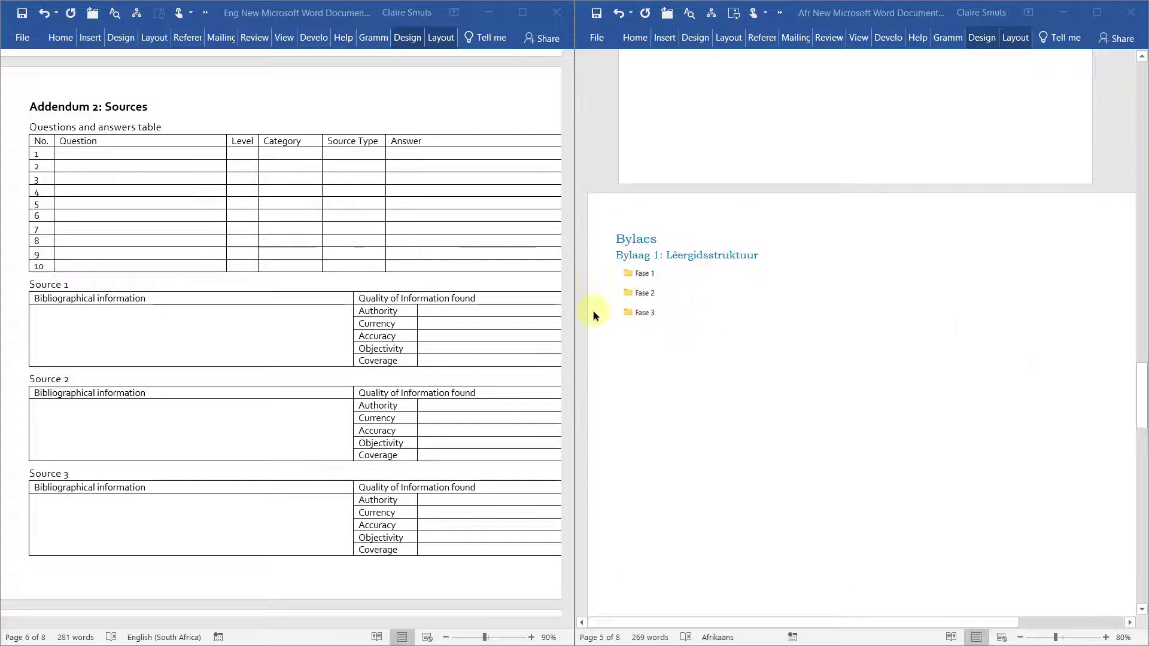
scroll(348, 307, up, 15)
scroll(348, 306, down, 3)
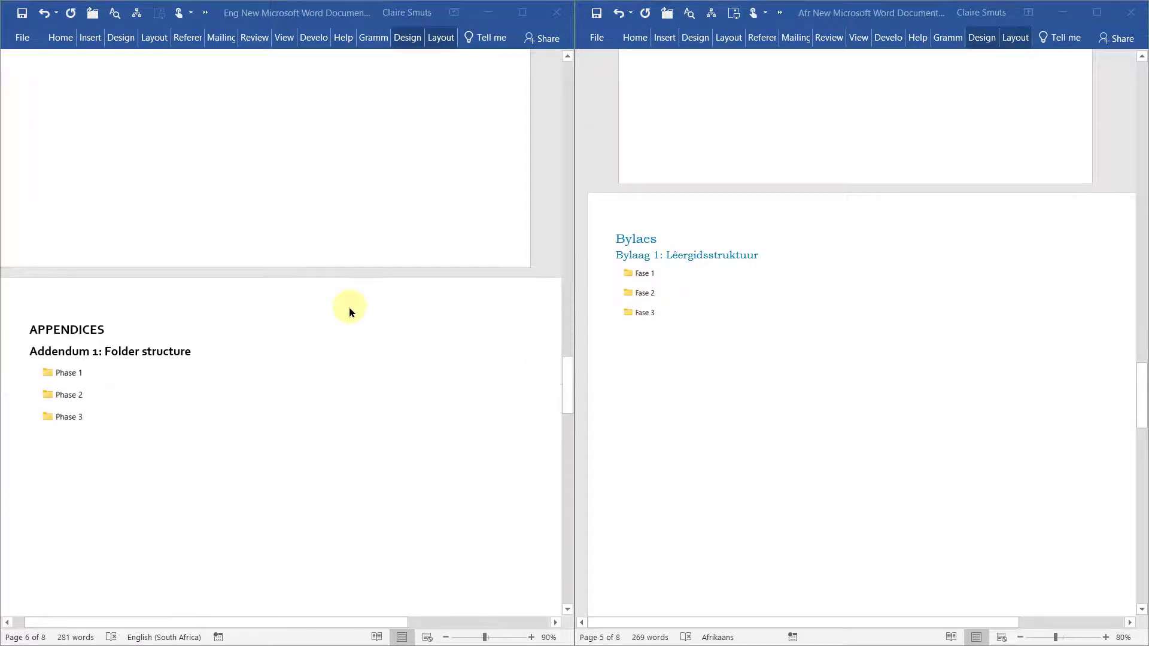
ctrl+scroll(346, 306, down, 2)
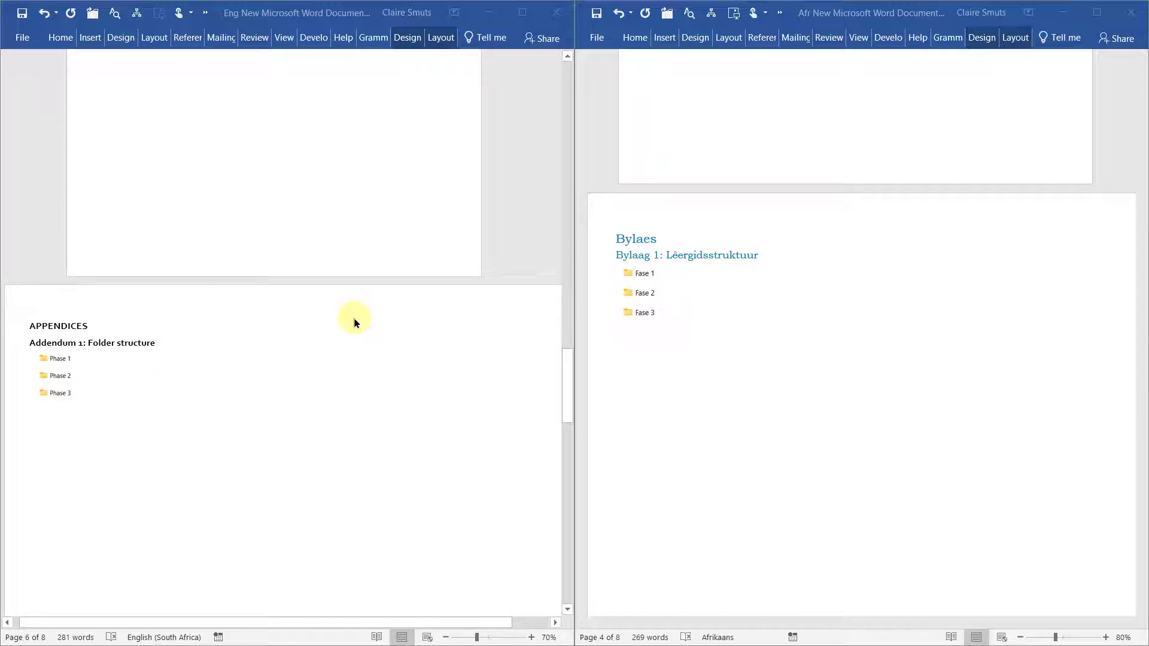
click(323, 308)
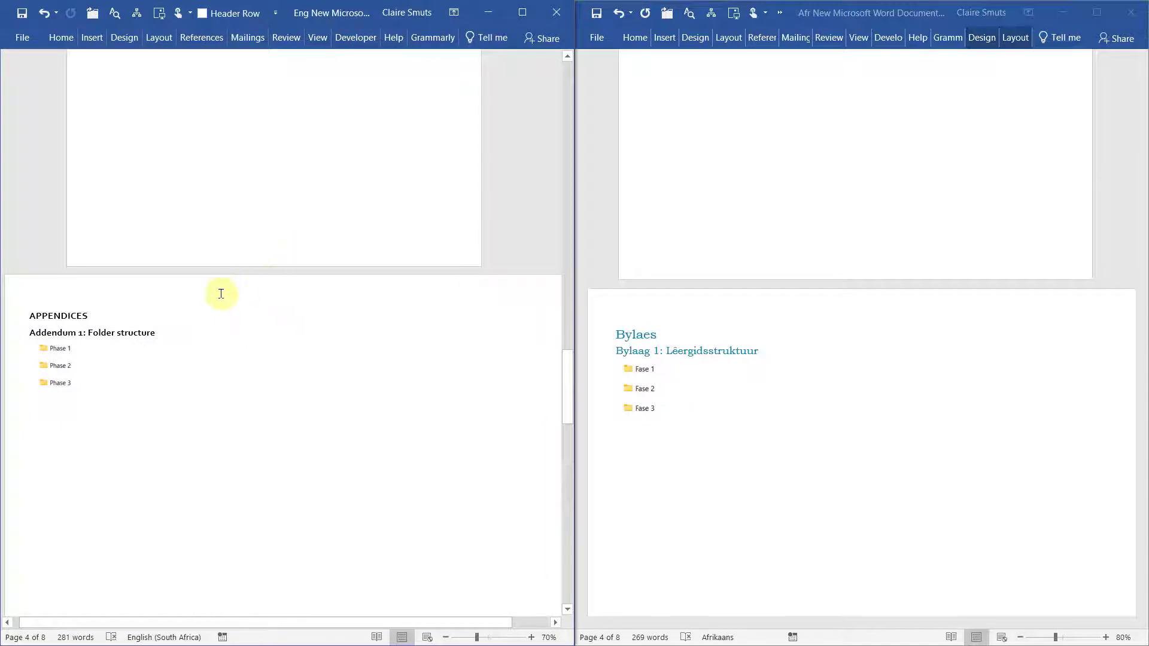
drag(566, 408, 544, 77)
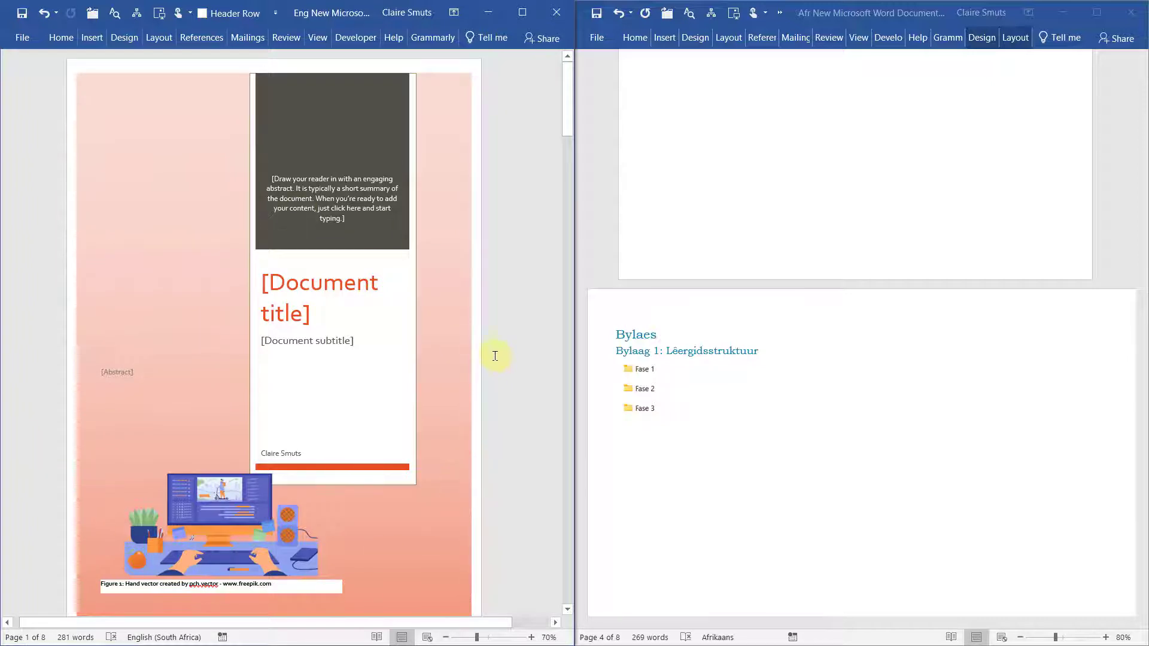
drag(567, 113, 551, 402)
Turn off Different First Page for the Appendices section's header and footer.
click(262, 277)
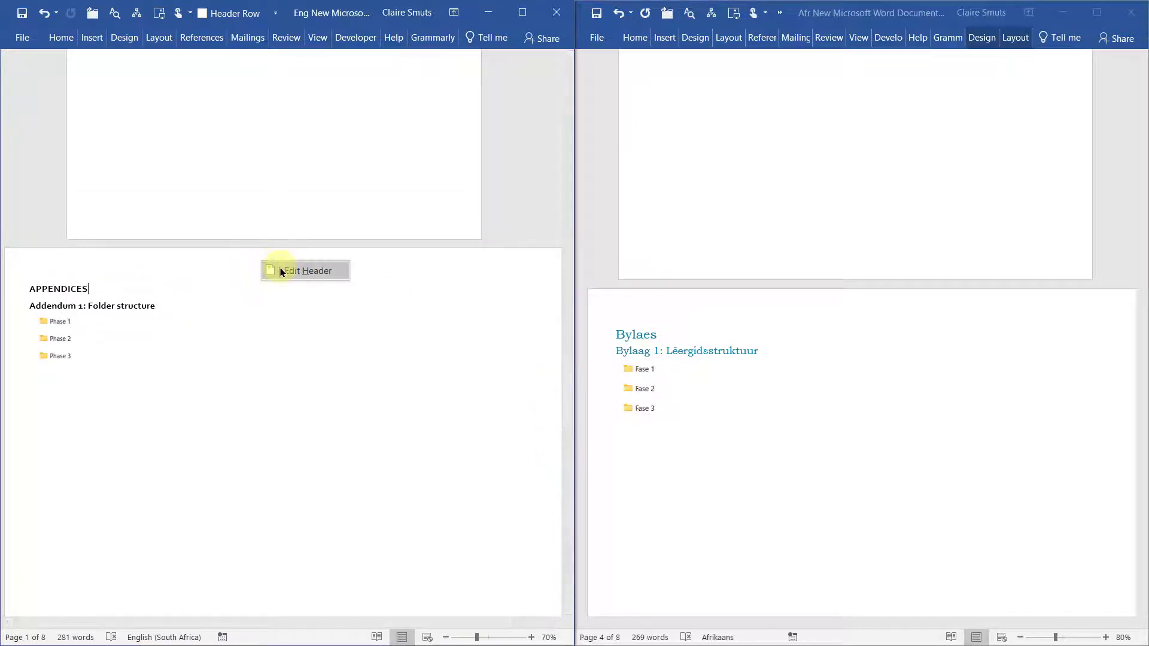
click(281, 270)
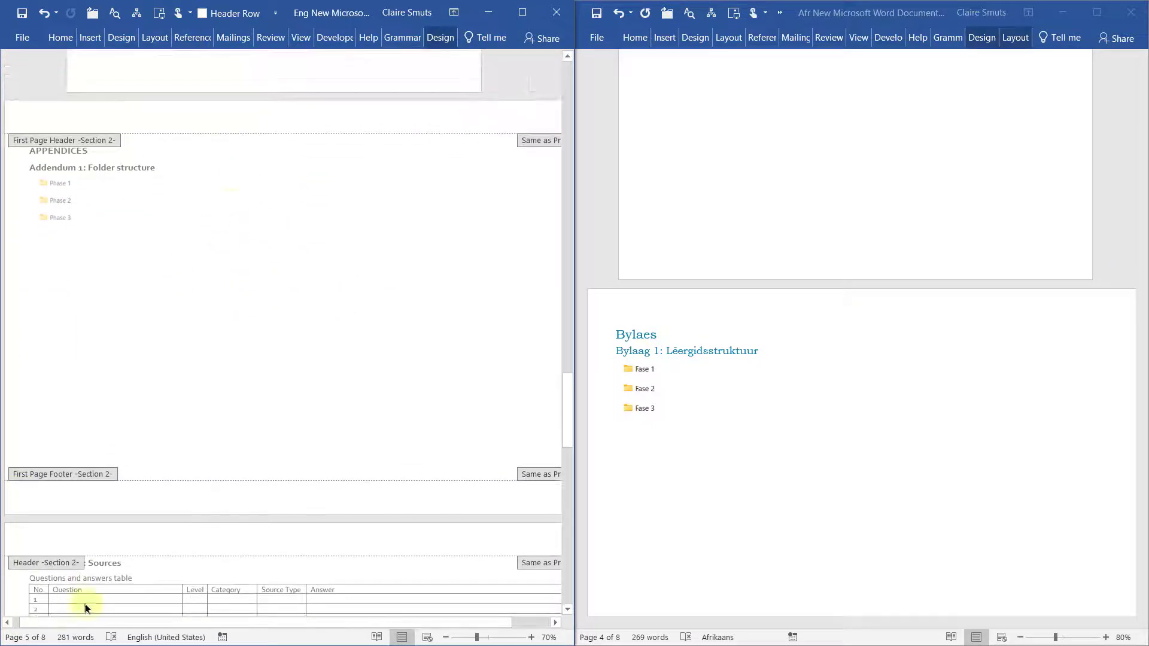
scroll(102, 533, up, 1)
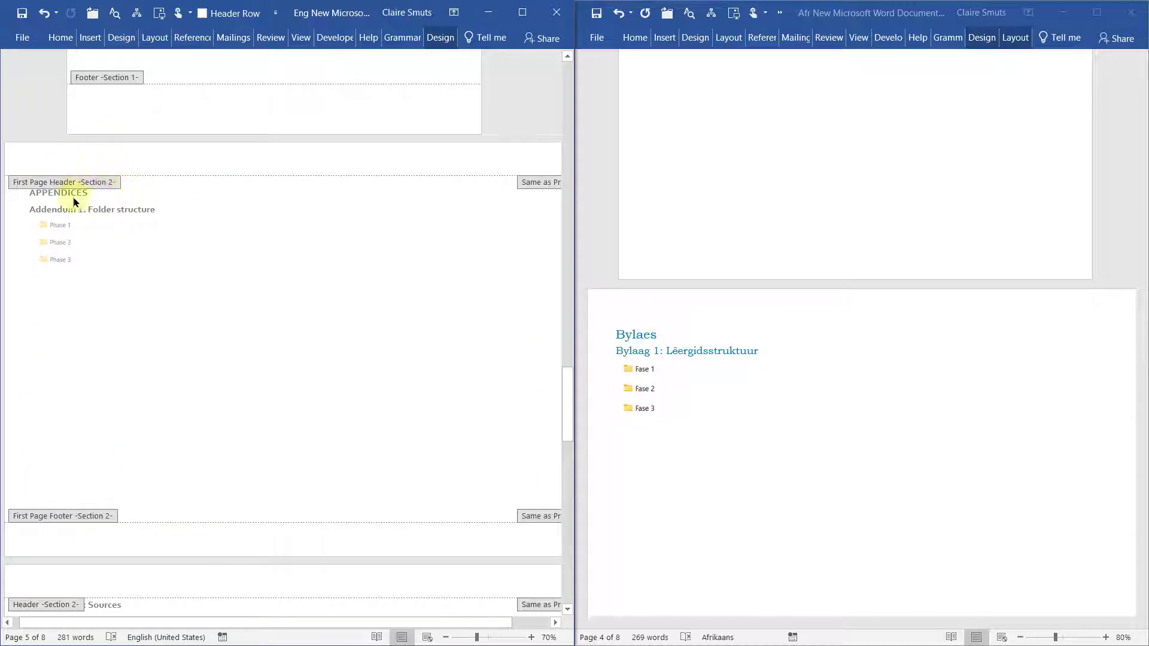
click(26, 174)
click(430, 40)
click(338, 94)
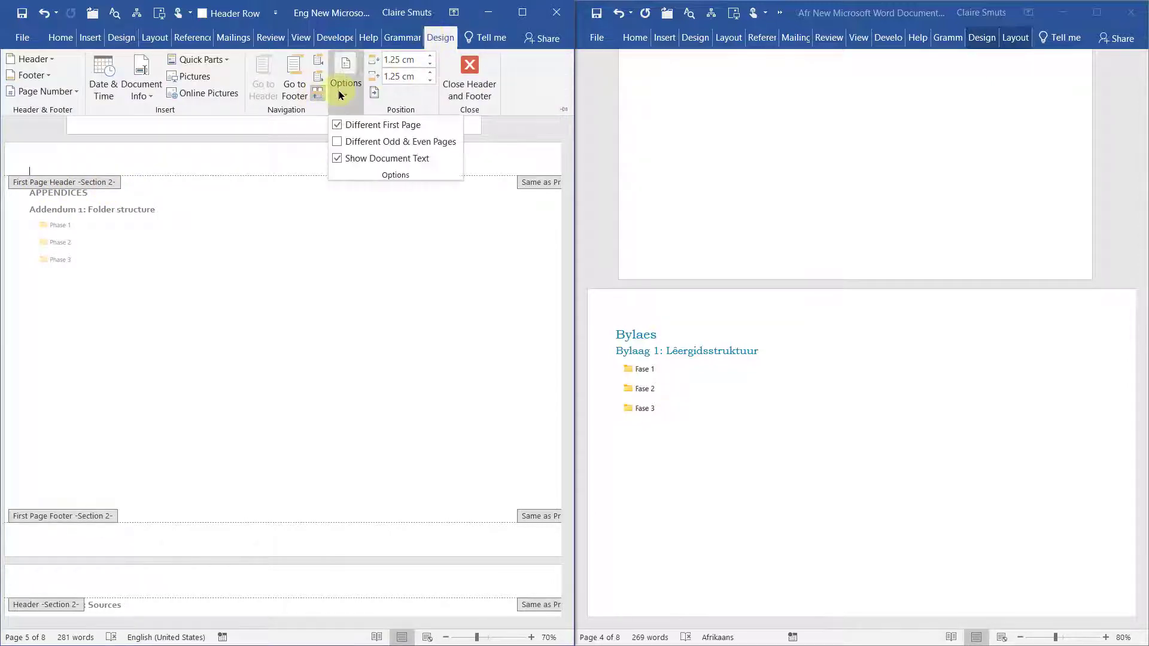
click(338, 126)
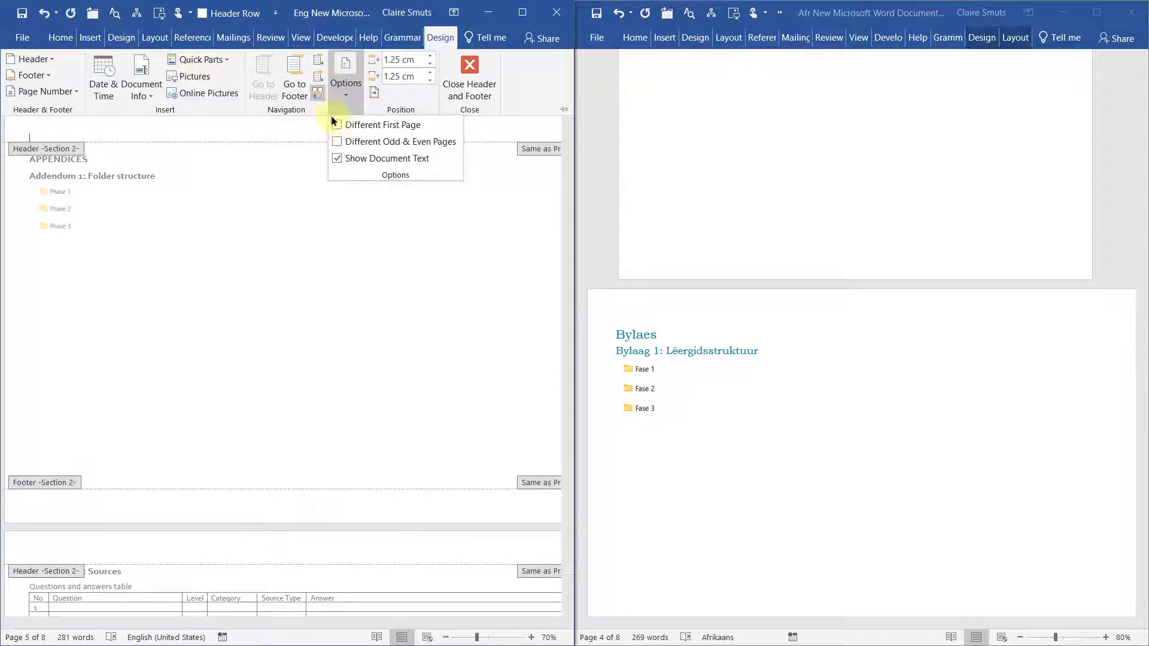
click(527, 19)
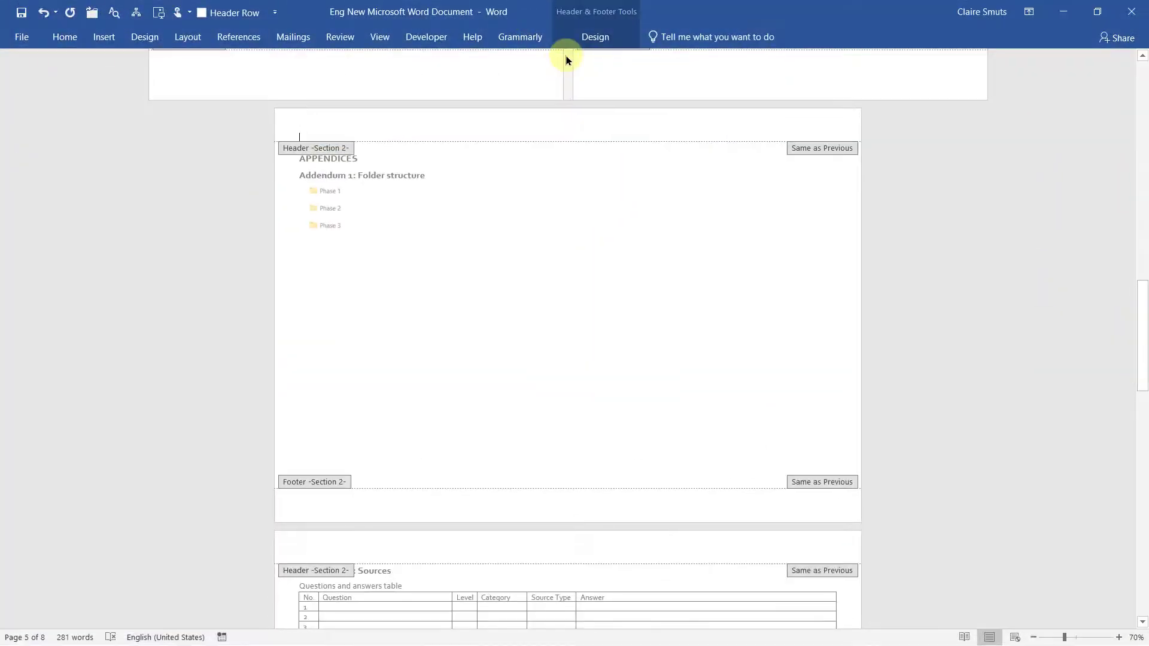
click(595, 37)
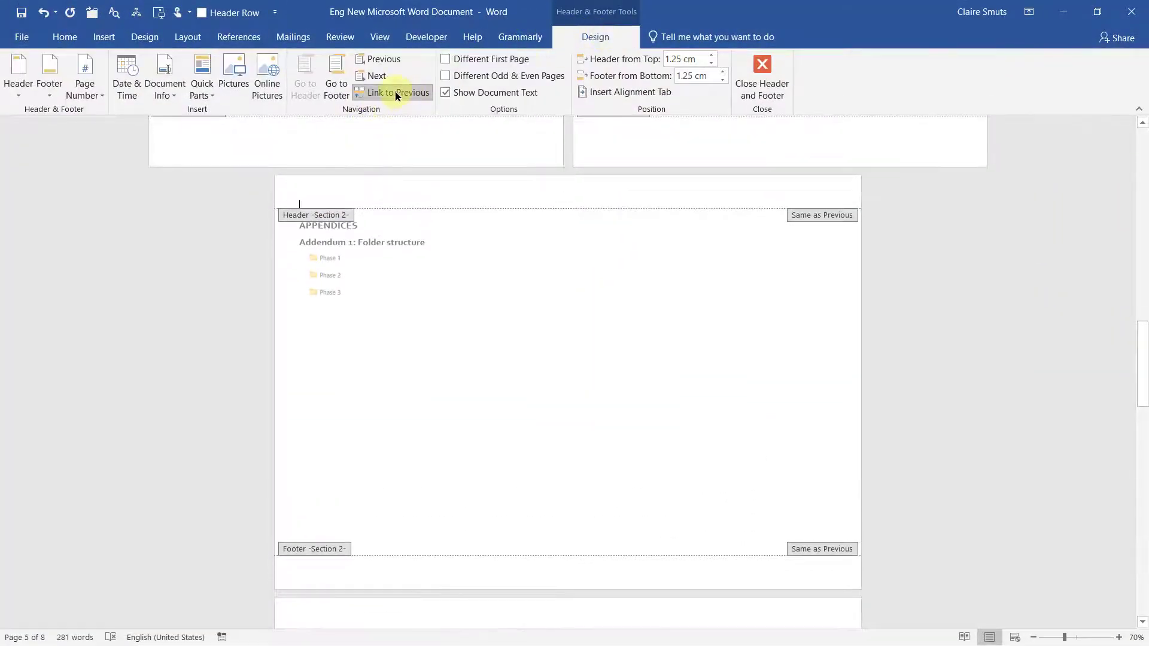
click(305, 568)
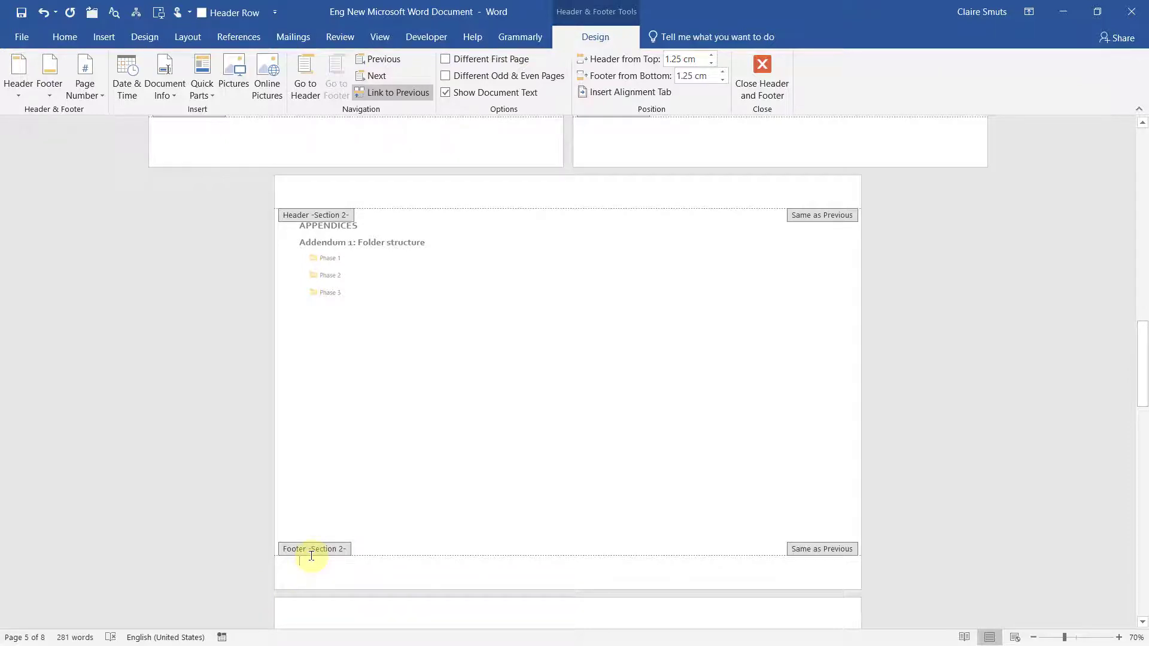
click(313, 199)
scroll(312, 203, up, 3)
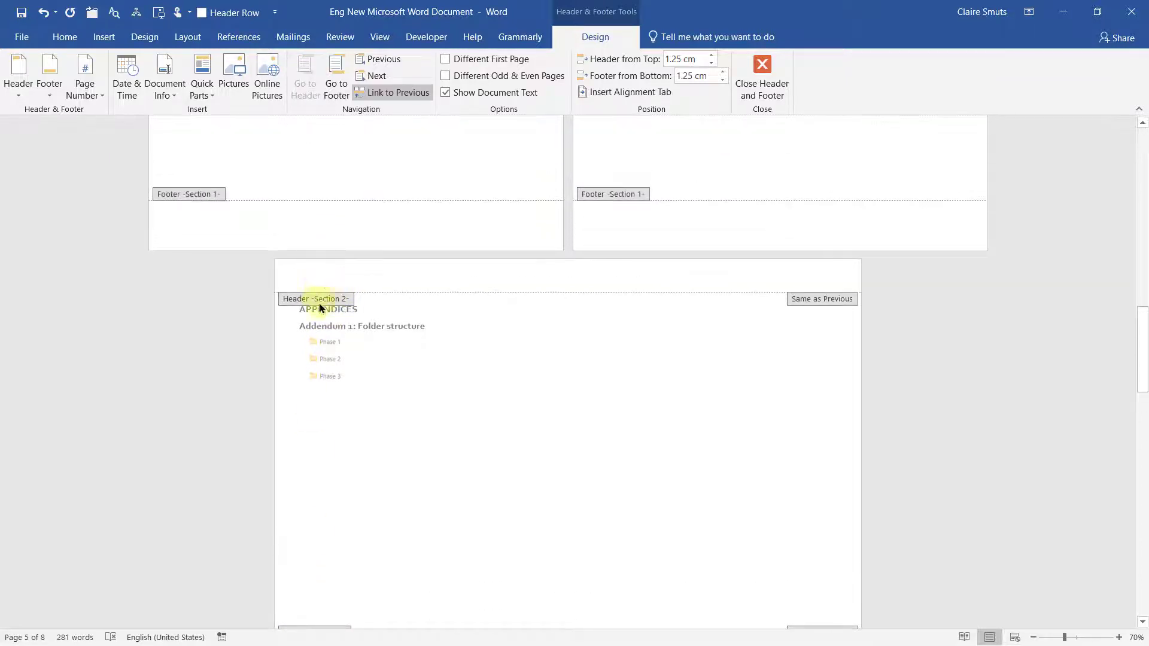
scroll(389, 390, down, 2)
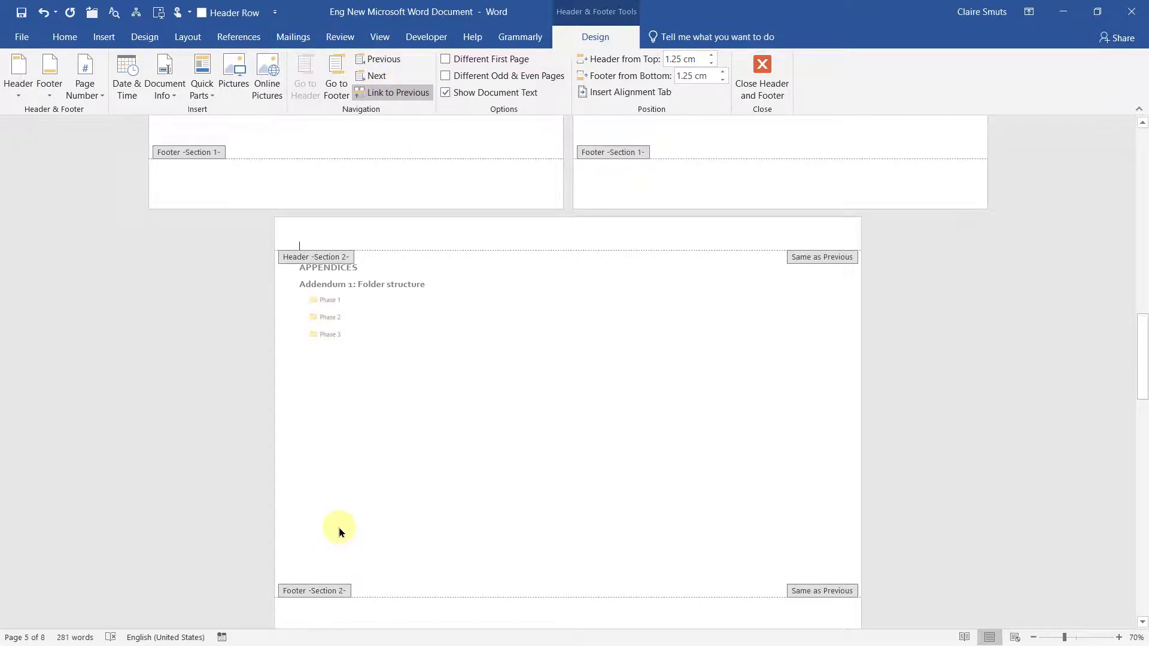
Browse the Bottom of Page number styles for the Appendices section.
click(86, 88)
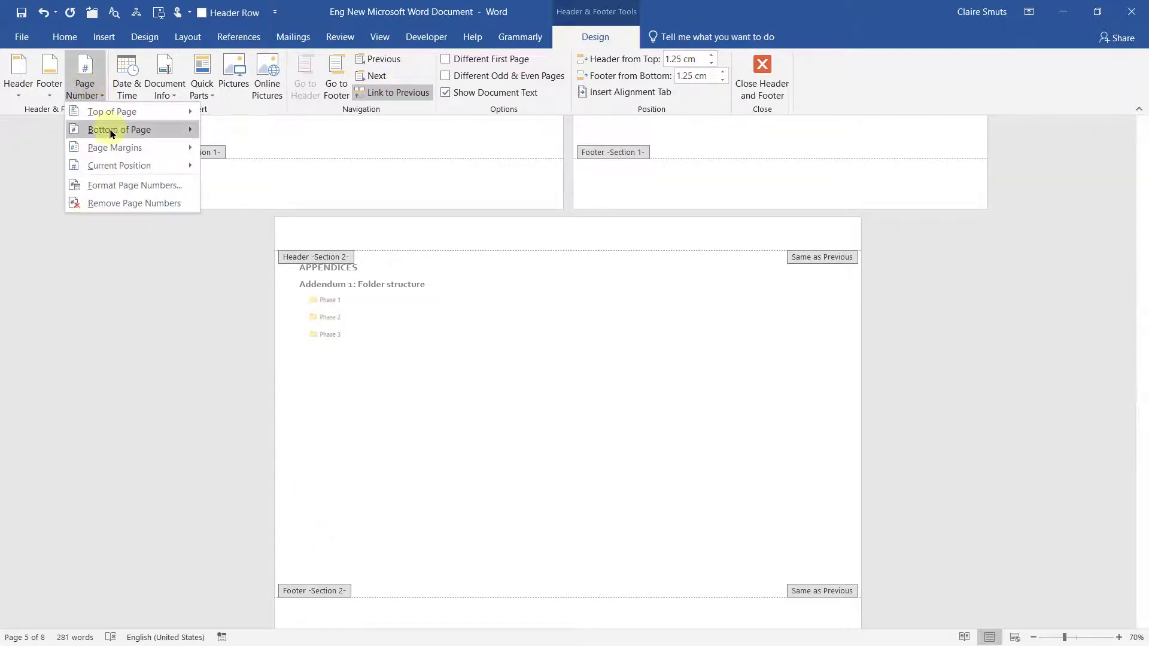
mouse_move(112, 133)
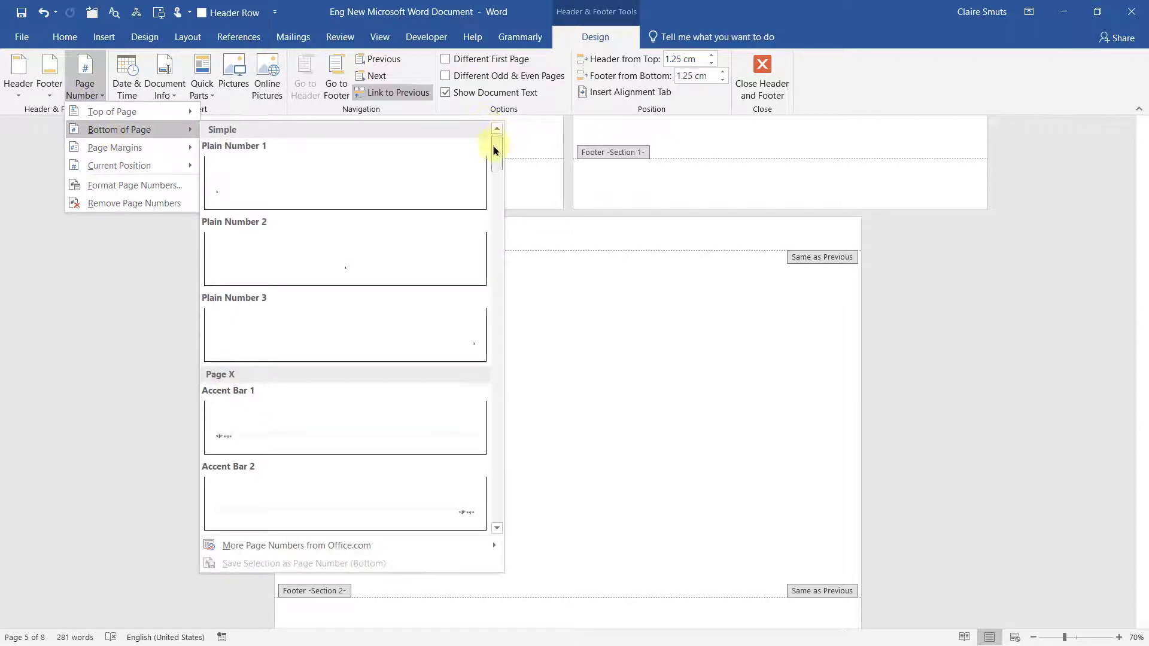
drag(494, 146, 502, 308)
scroll(449, 323, down, 10)
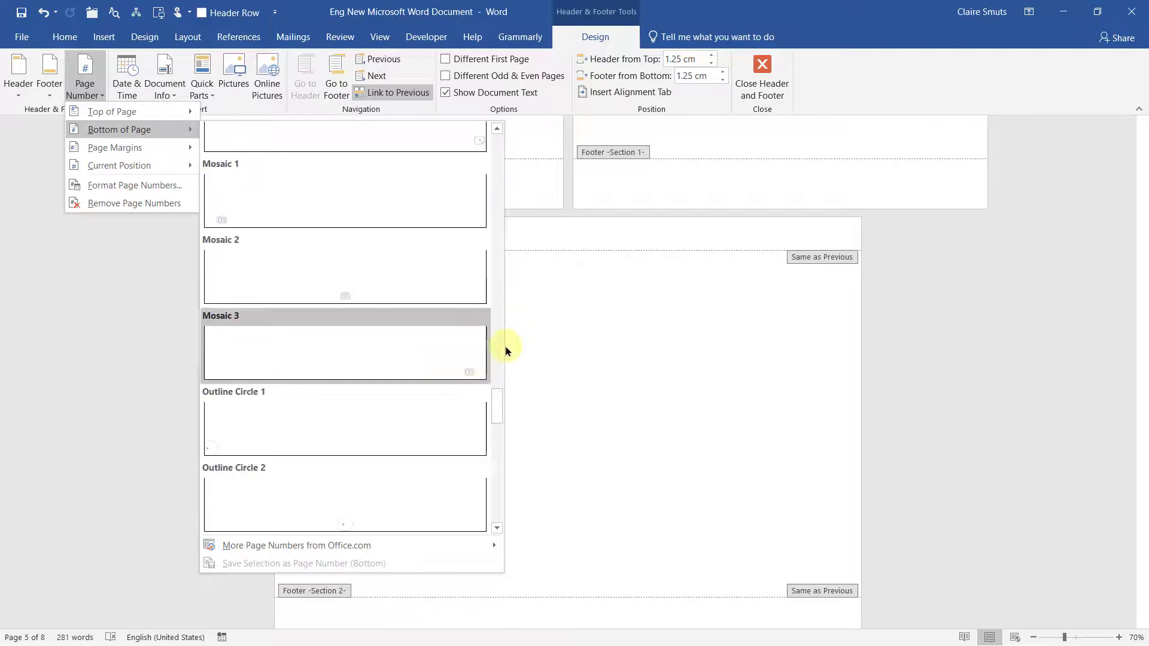
click(494, 150)
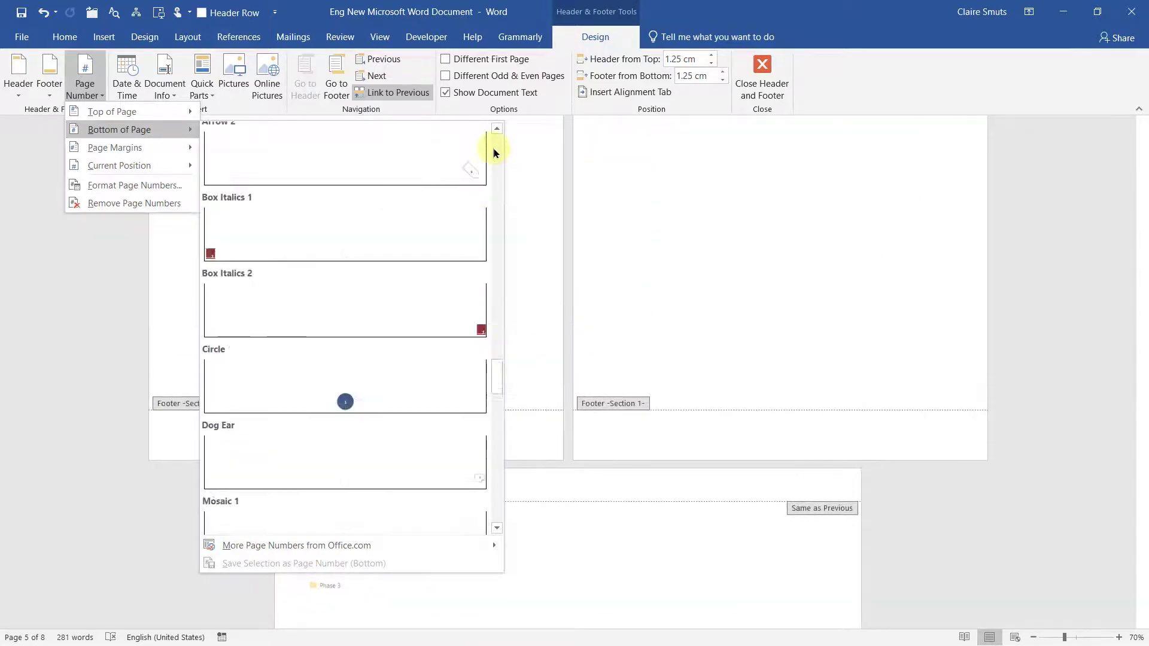
click(494, 150)
Check the page number format, keeping 1, 2, 3 numbering starting at 0.
click(116, 186)
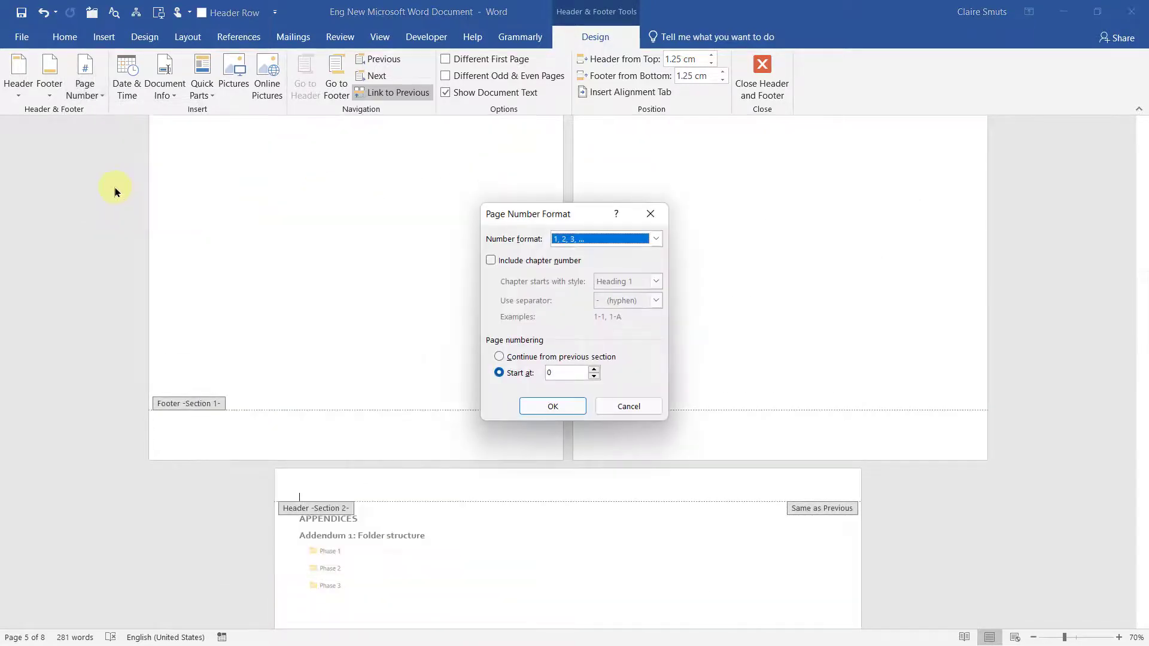
click(581, 239)
click(582, 238)
click(582, 239)
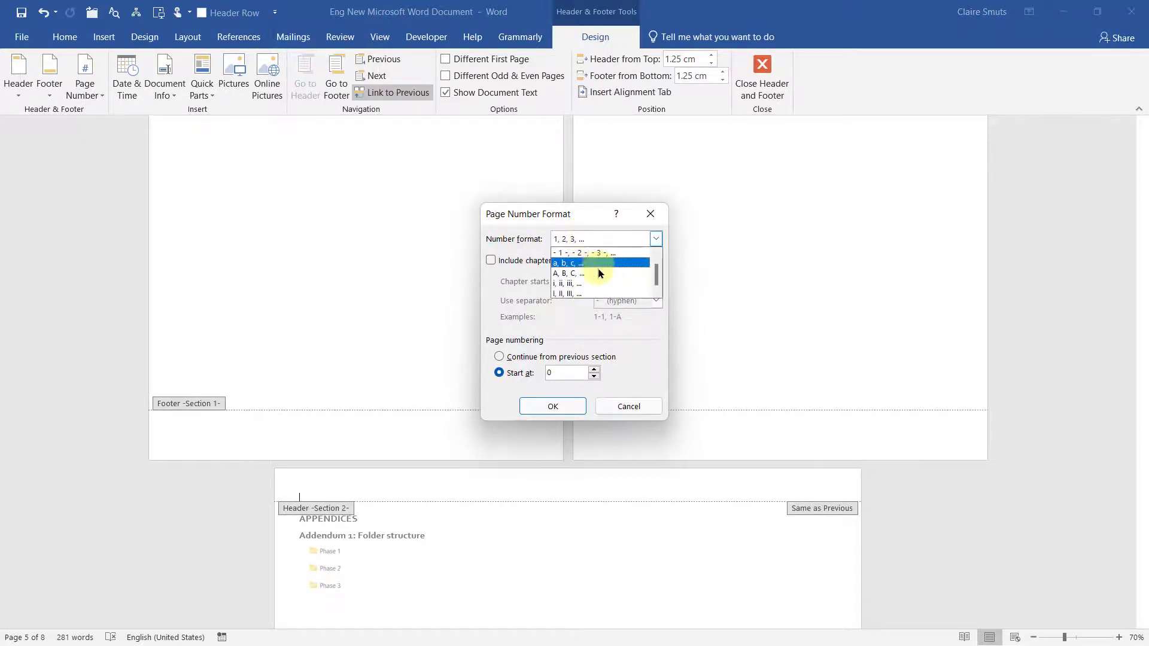
scroll(604, 273, down, 1)
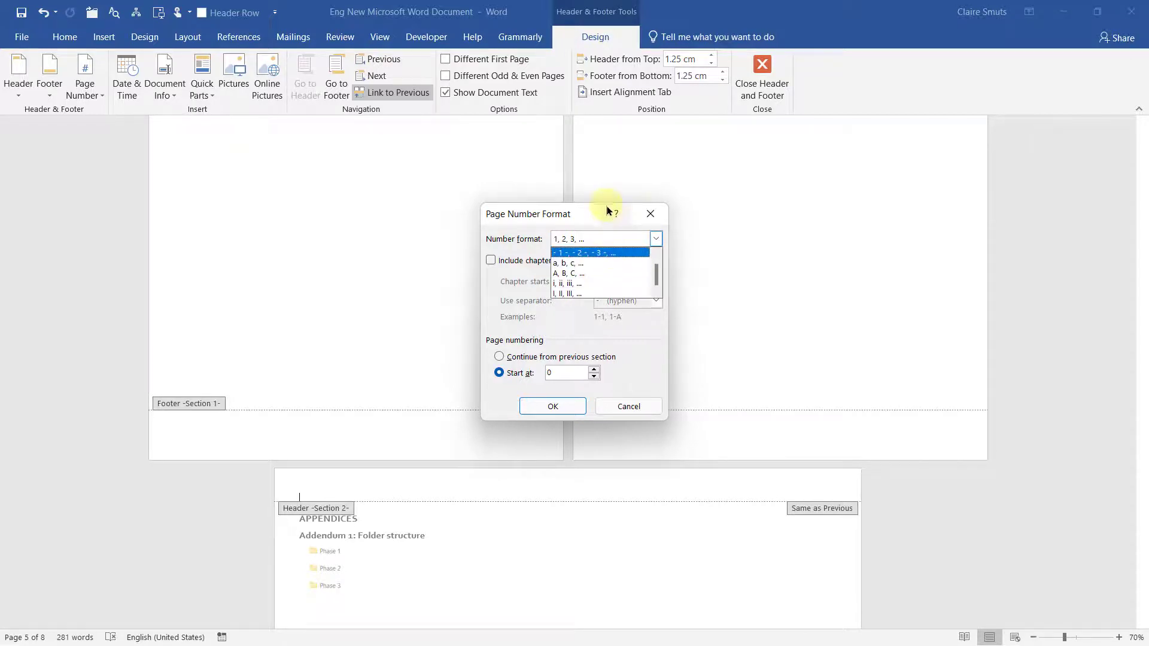
click(587, 205)
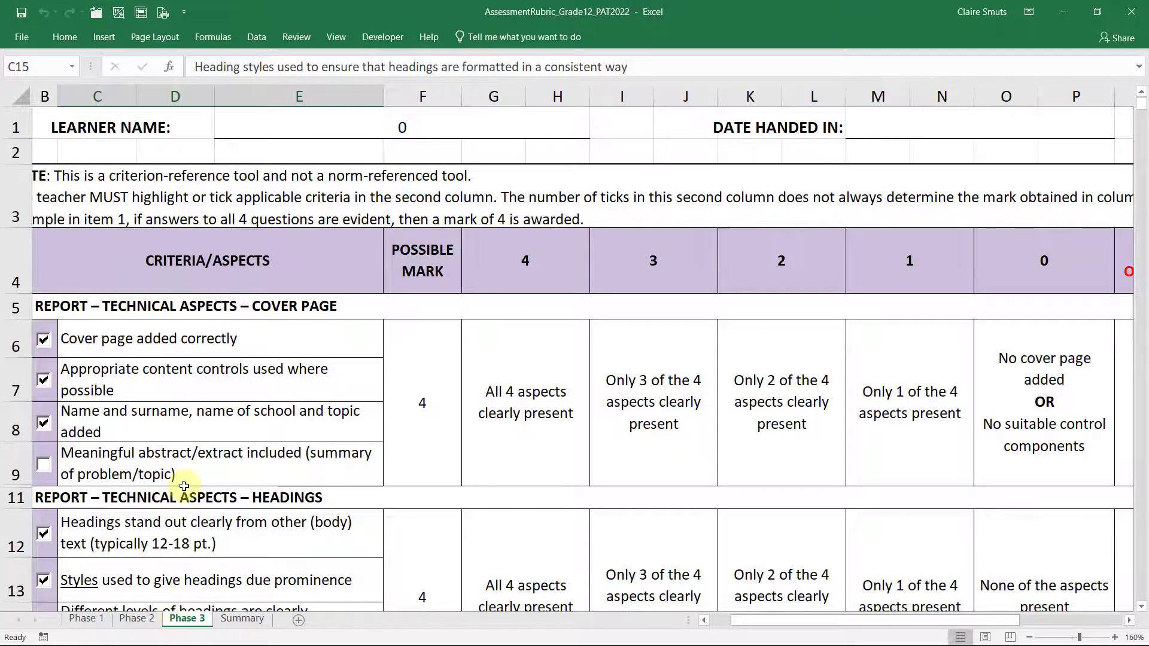
Tick the Phase 3 header/footer numbering, page breaks and section breaks criteria in rows 25–27.
scroll(266, 356, down, 3)
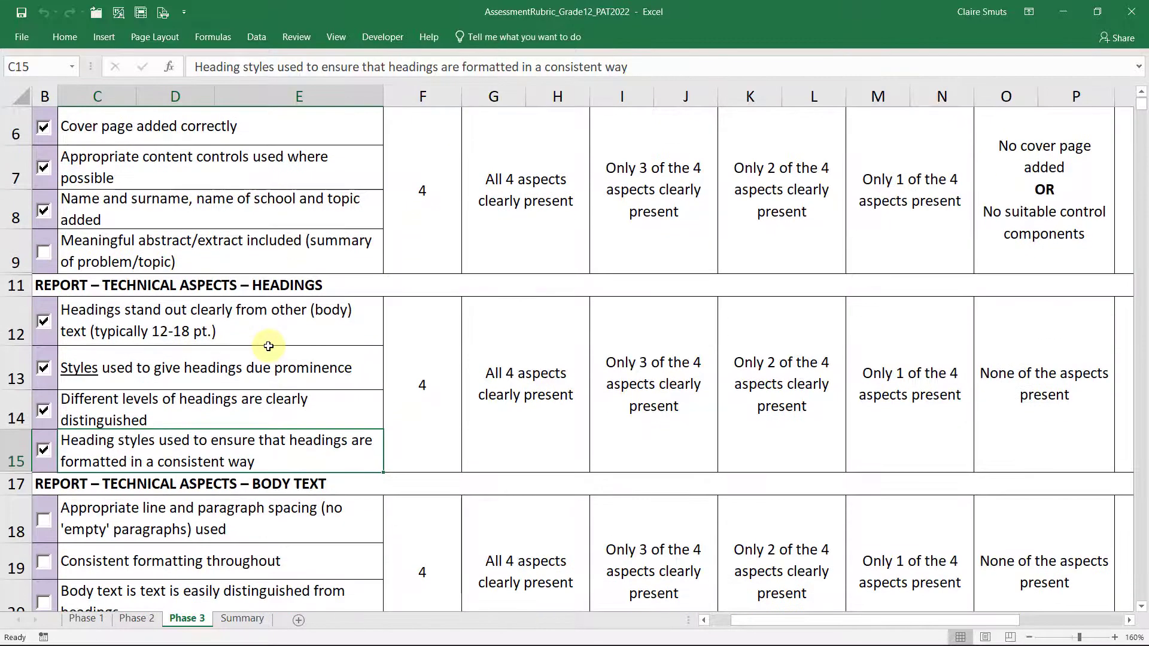
scroll(268, 346, down, 4)
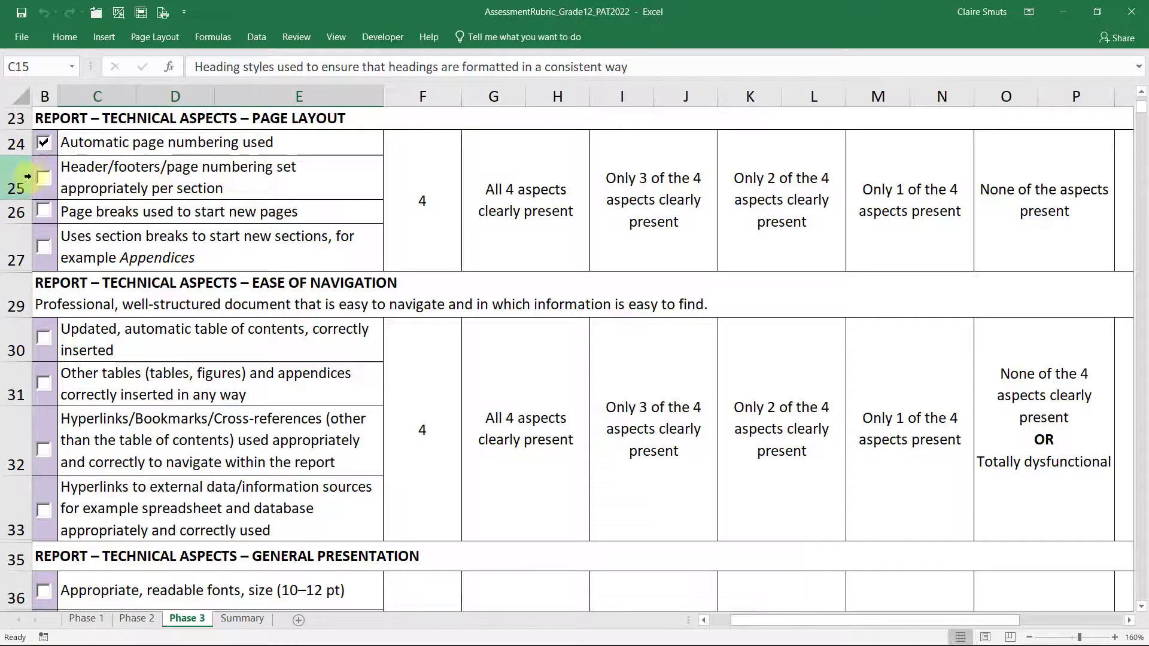
click(43, 178)
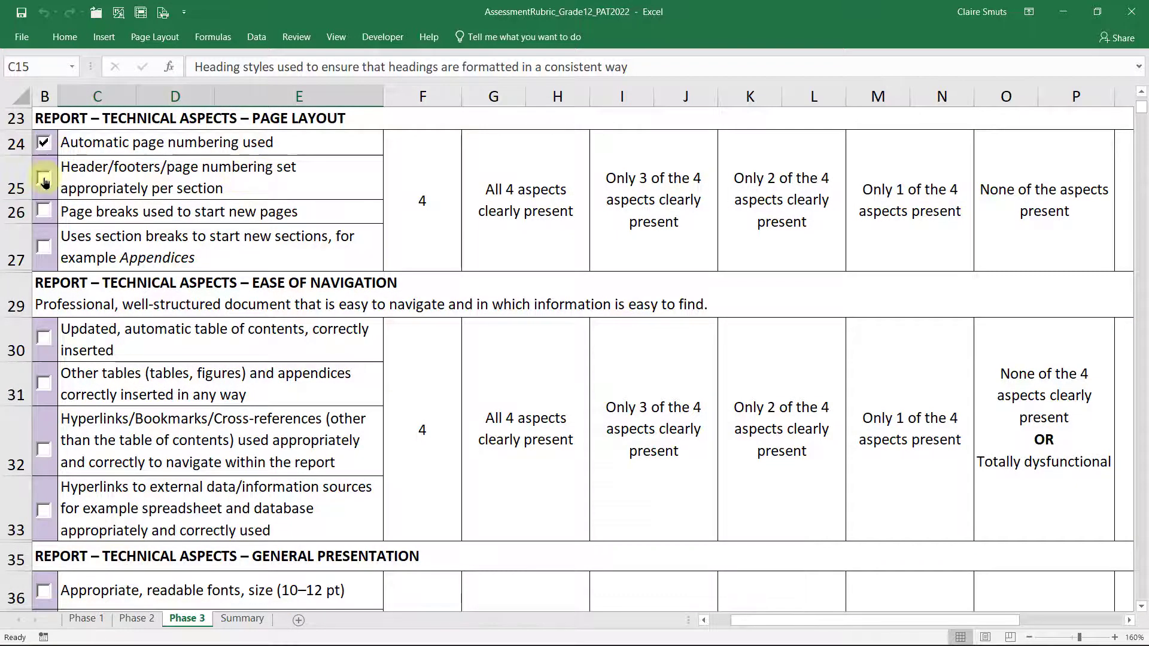
click(46, 216)
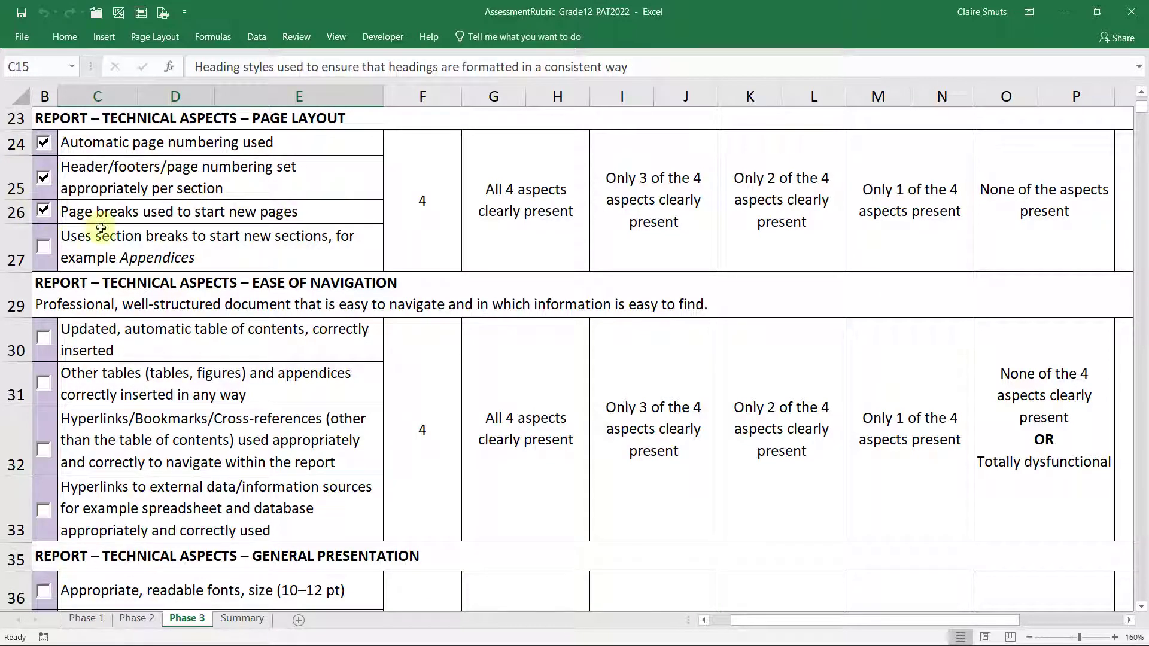
click(45, 247)
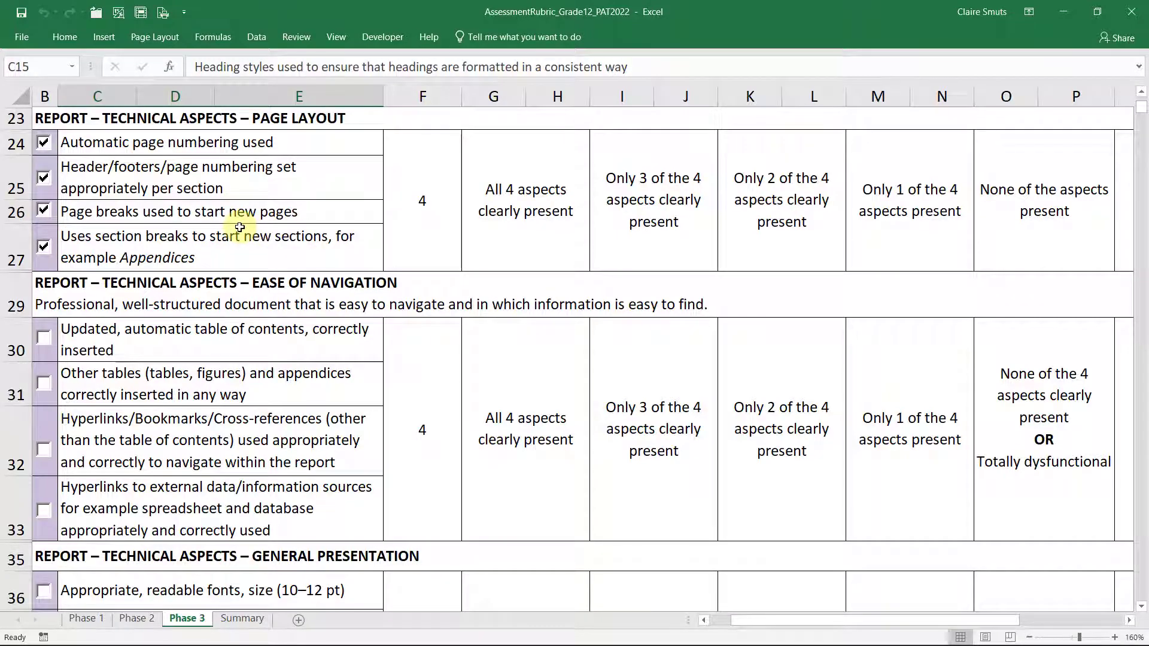
On the Phase 1 sheet, select the evidence of sources criterion in C68.
click(86, 618)
scroll(173, 477, down, 3)
scroll(173, 476, down, 17)
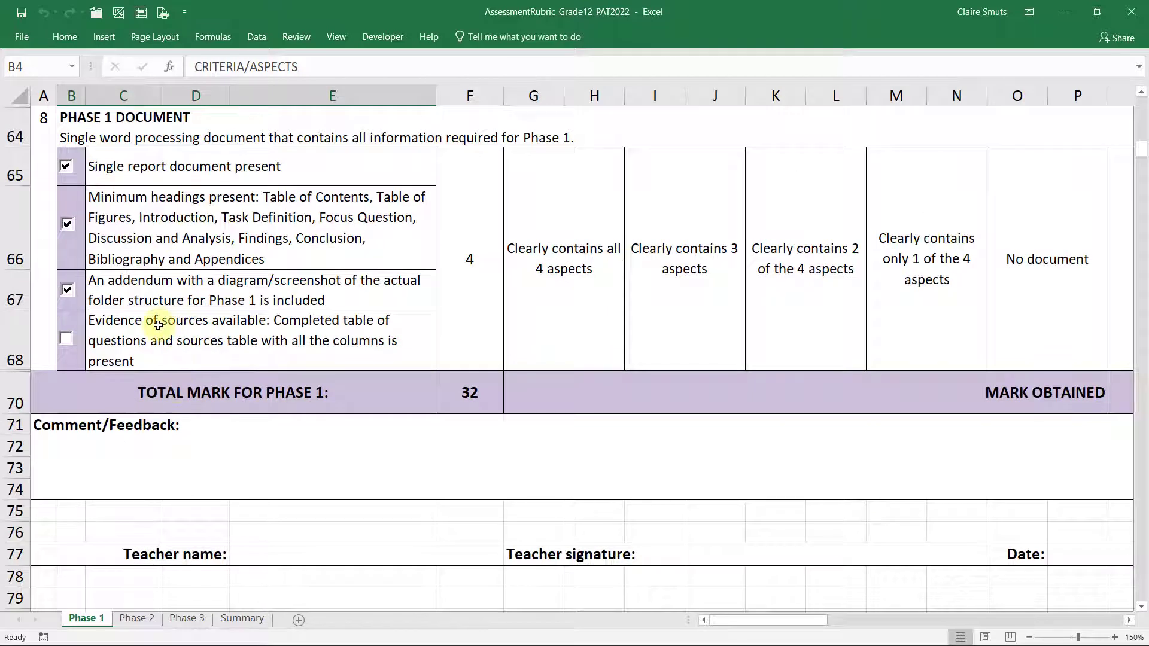
click(158, 323)
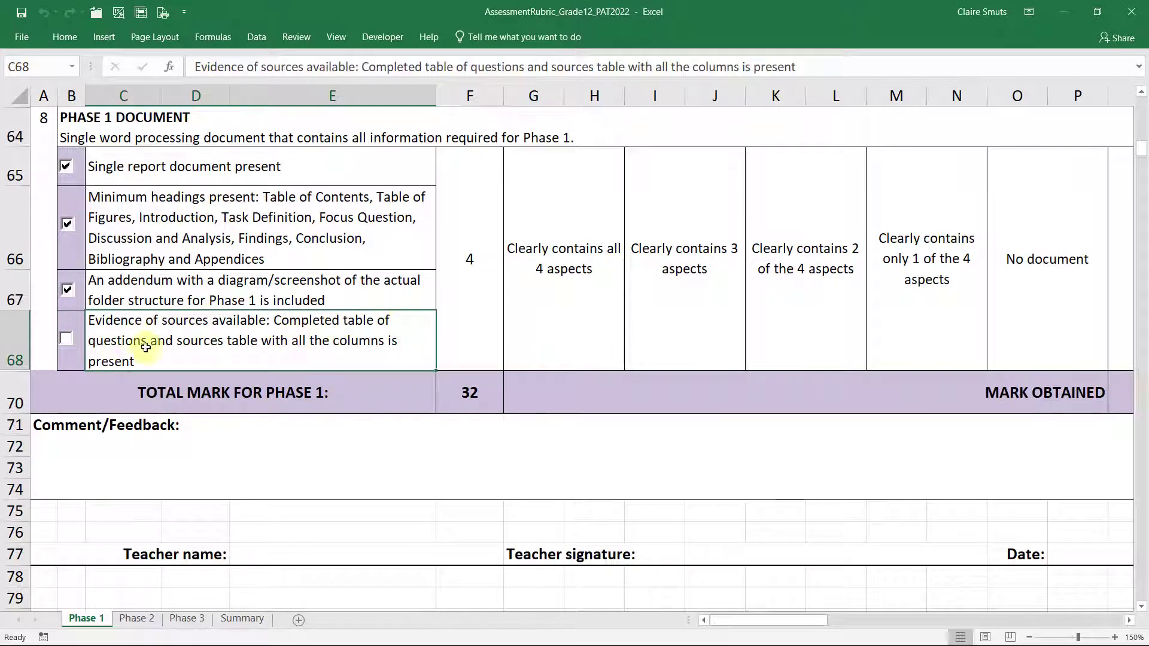